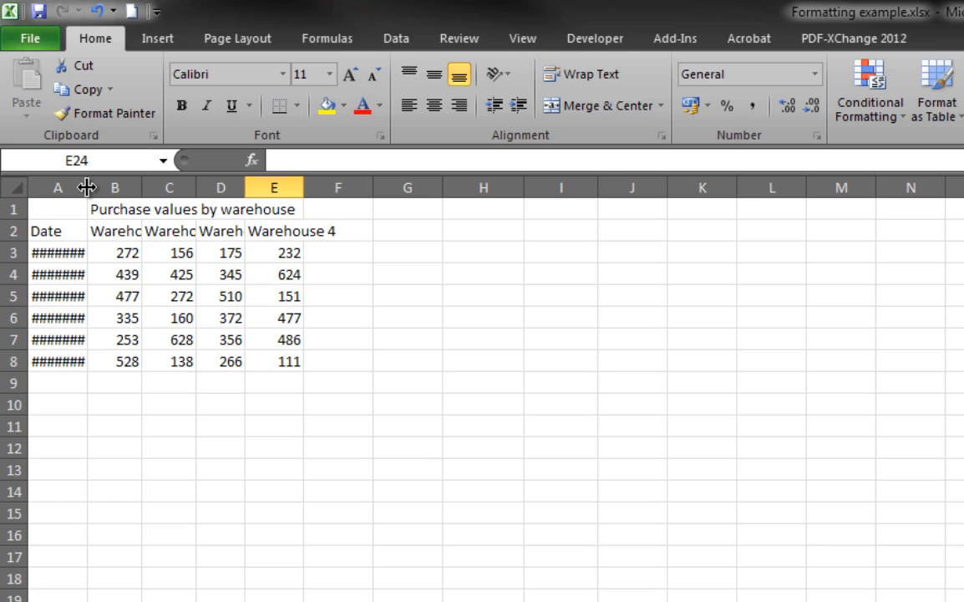
Widen column A to reveal the dates and auto-fit it to its contents
drag(87, 187, 86, 187)
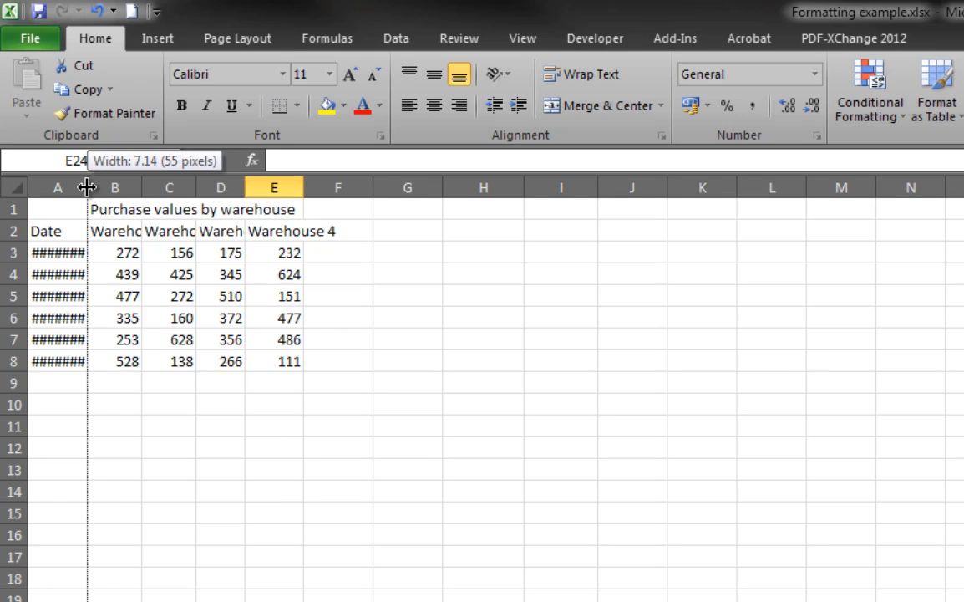
drag(87, 187, 152, 184)
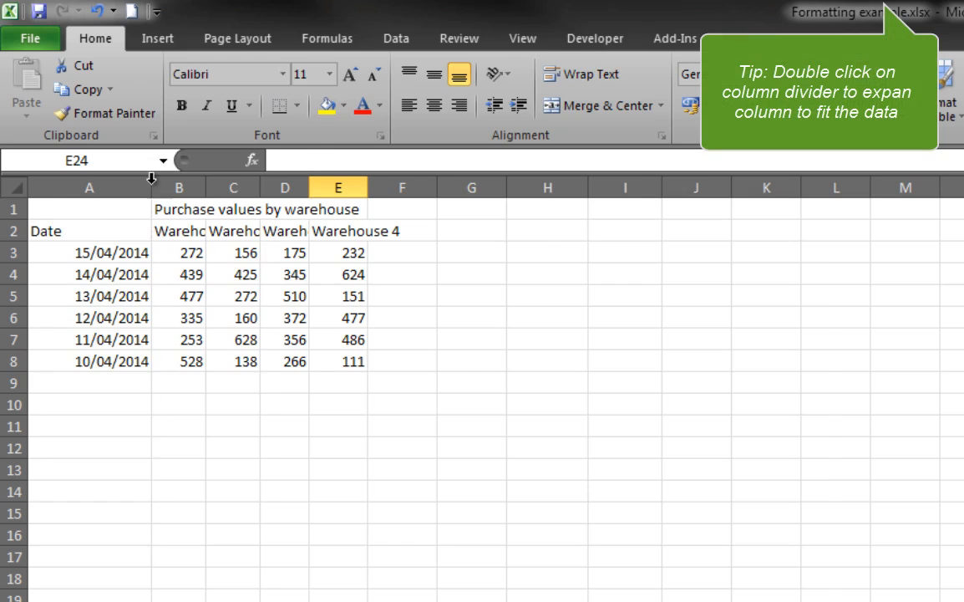
double_click(151, 184)
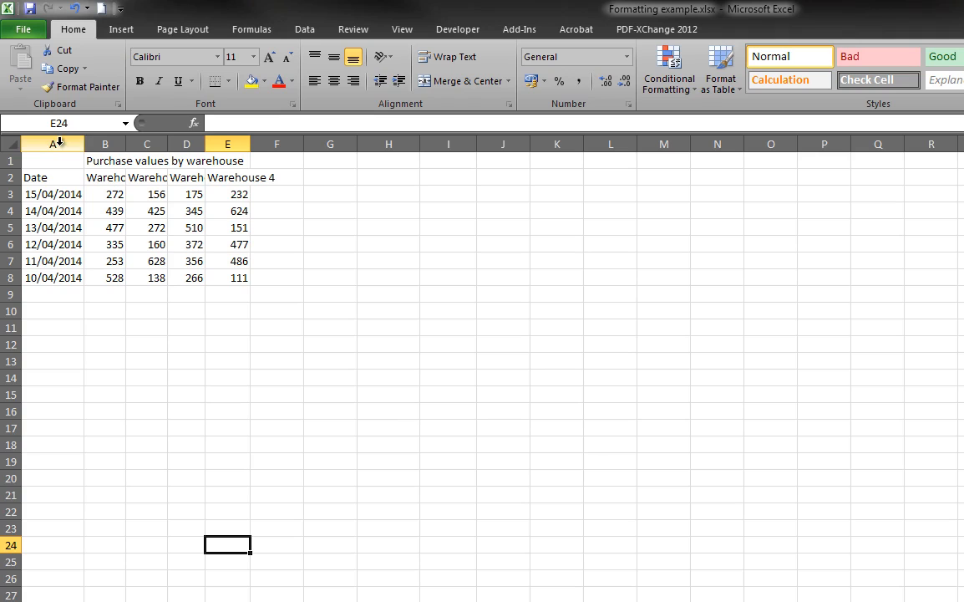
Set the width of column A to 12
drag(60, 142, 251, 142)
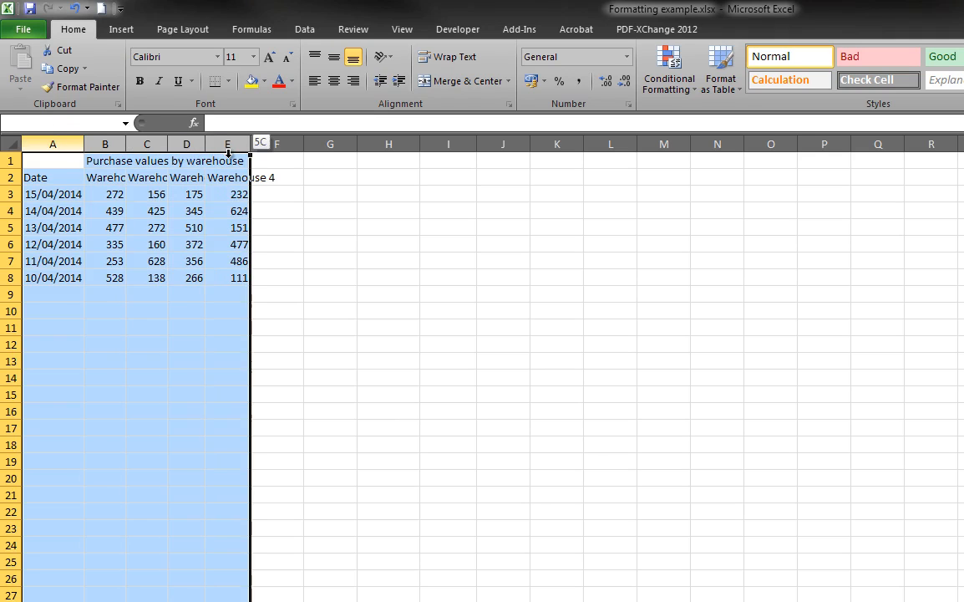
click(147, 311)
click(56, 144)
right_click(60, 145)
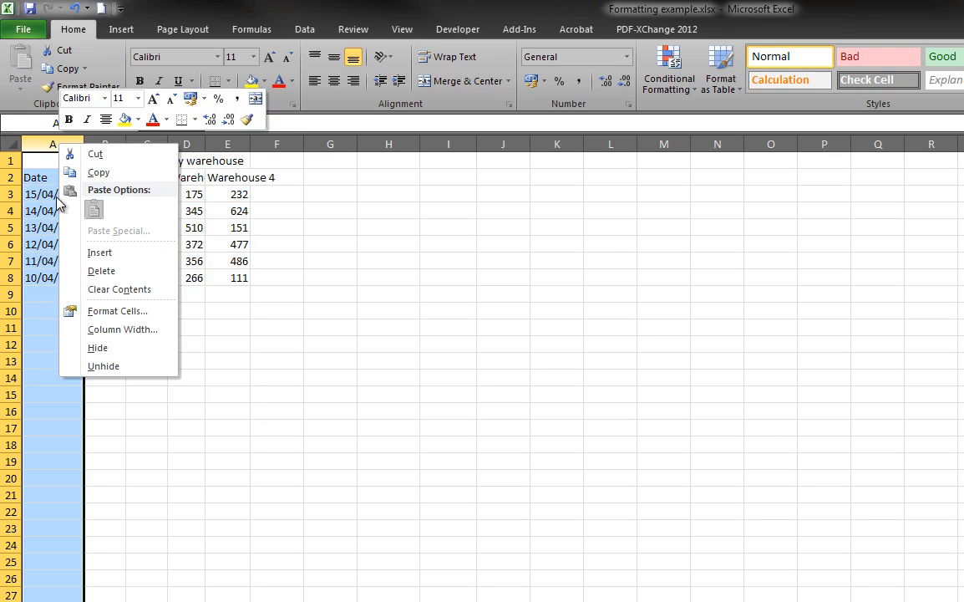
click(100, 331)
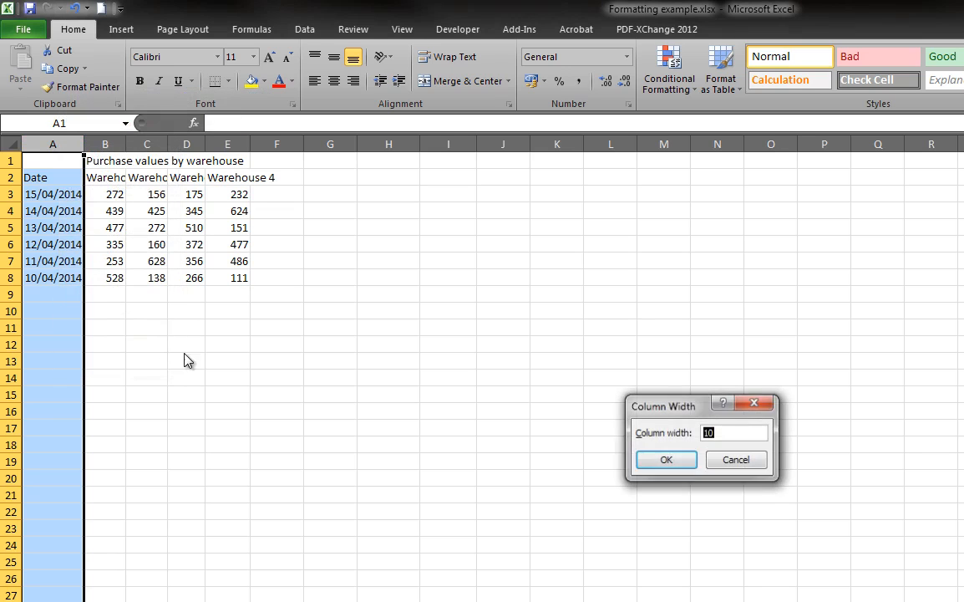
text(12)
click(670, 459)
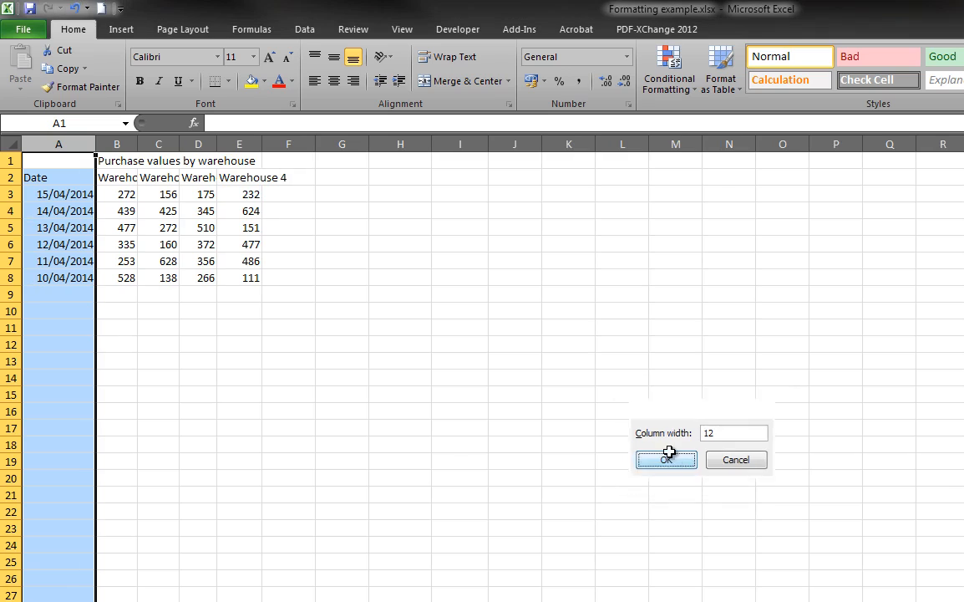
click(197, 377)
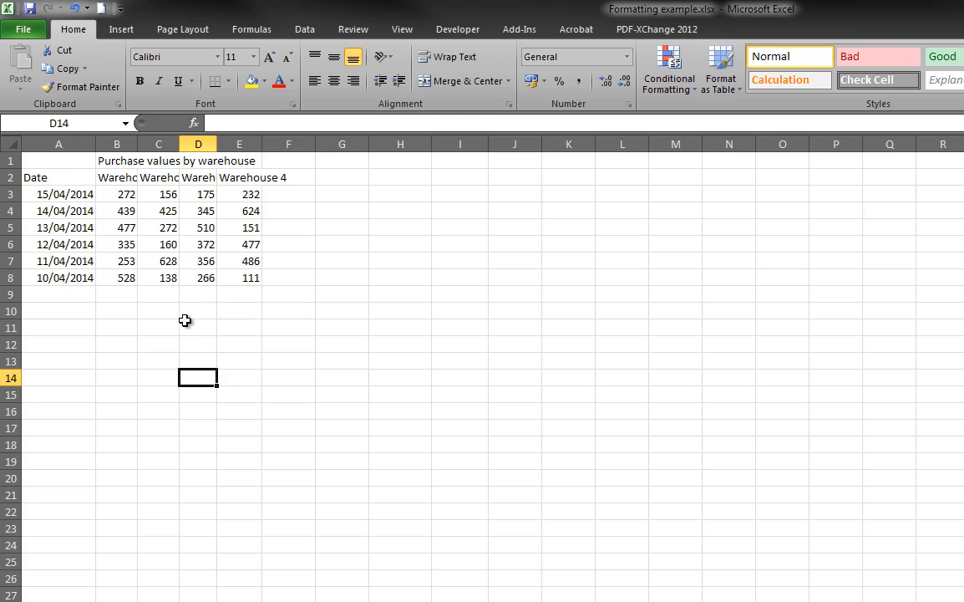
Auto-fit the widths of columns B through E to their contents
drag(117, 144, 249, 144)
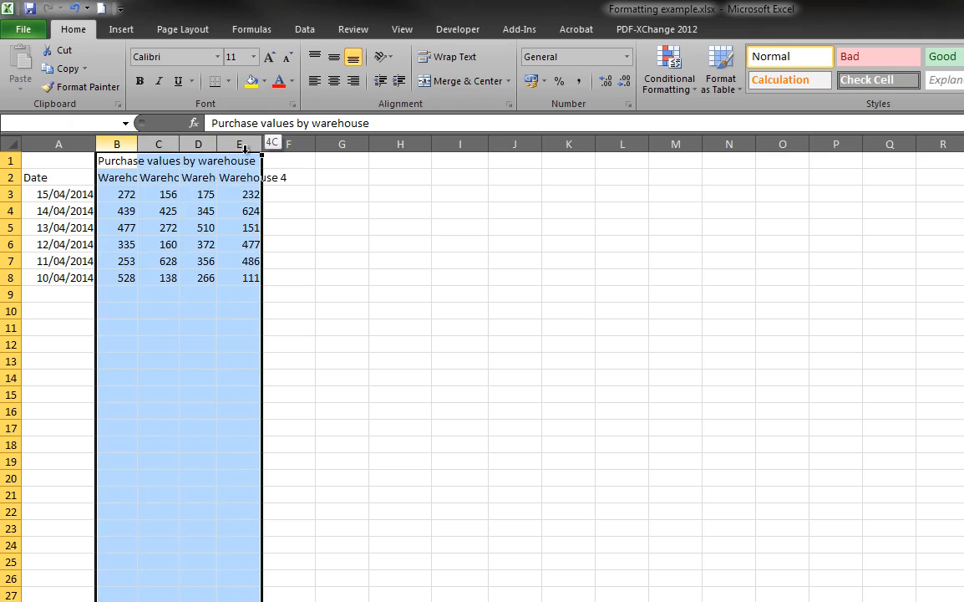
double_click(217, 145)
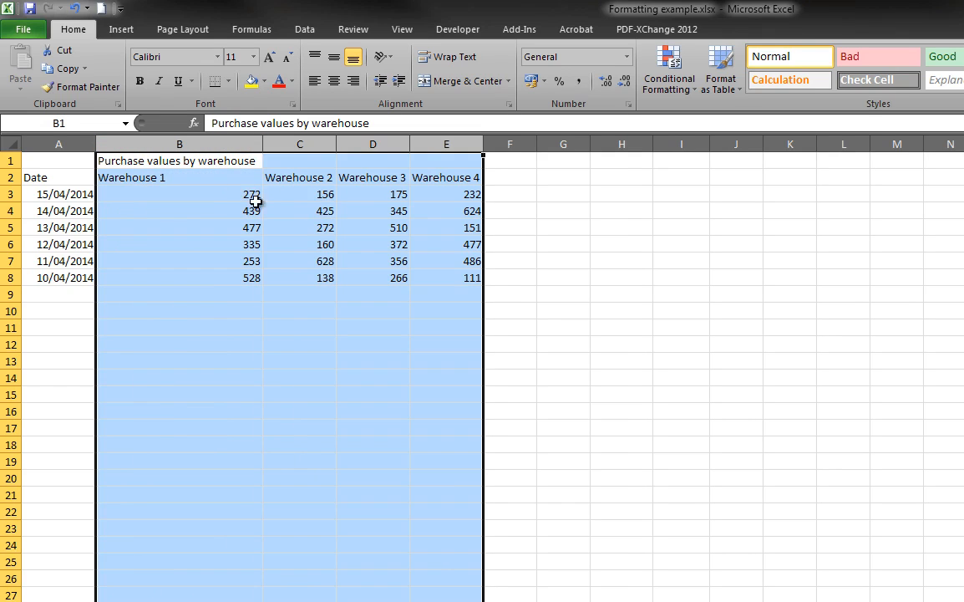
click(324, 391)
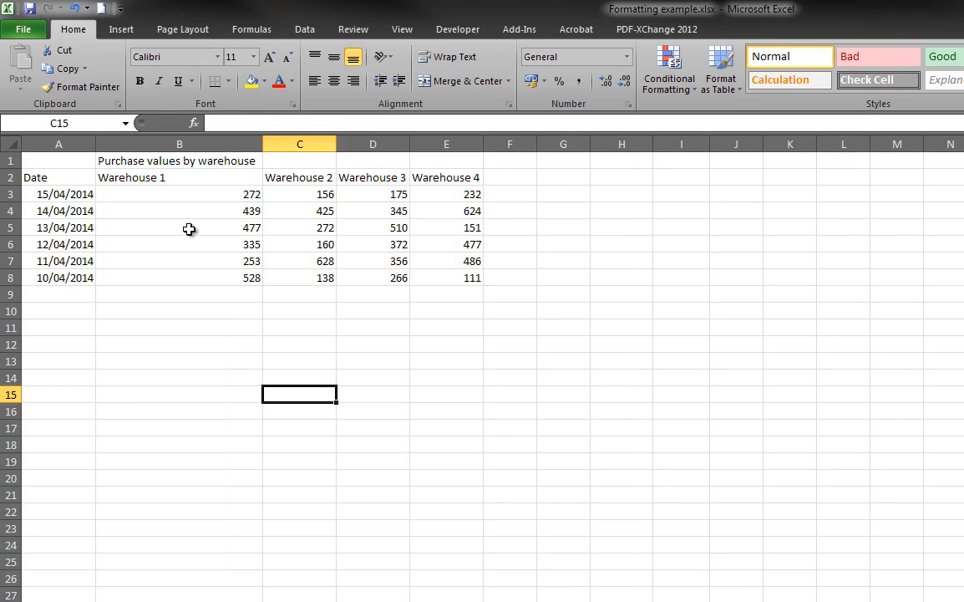
click(111, 160)
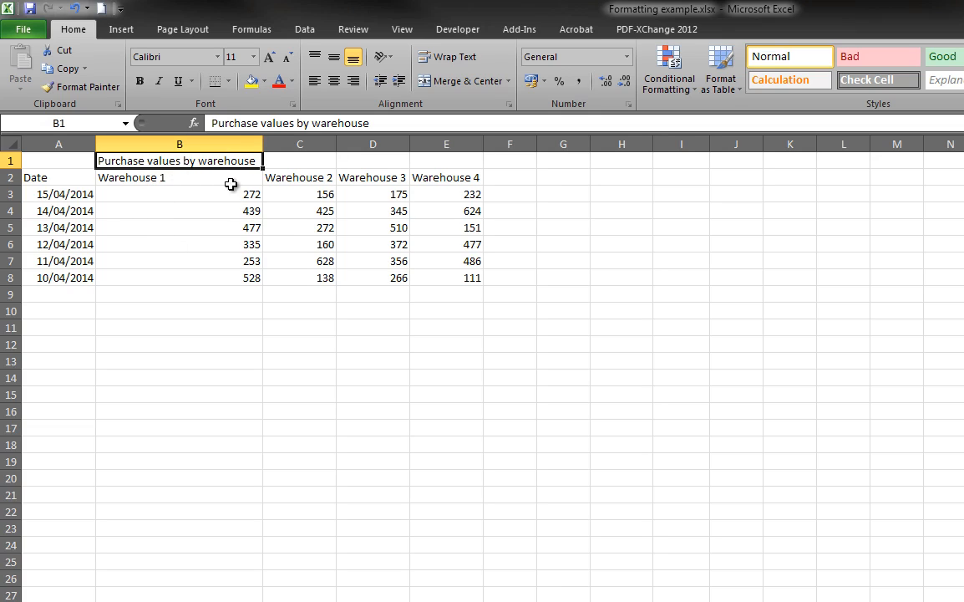
click(443, 409)
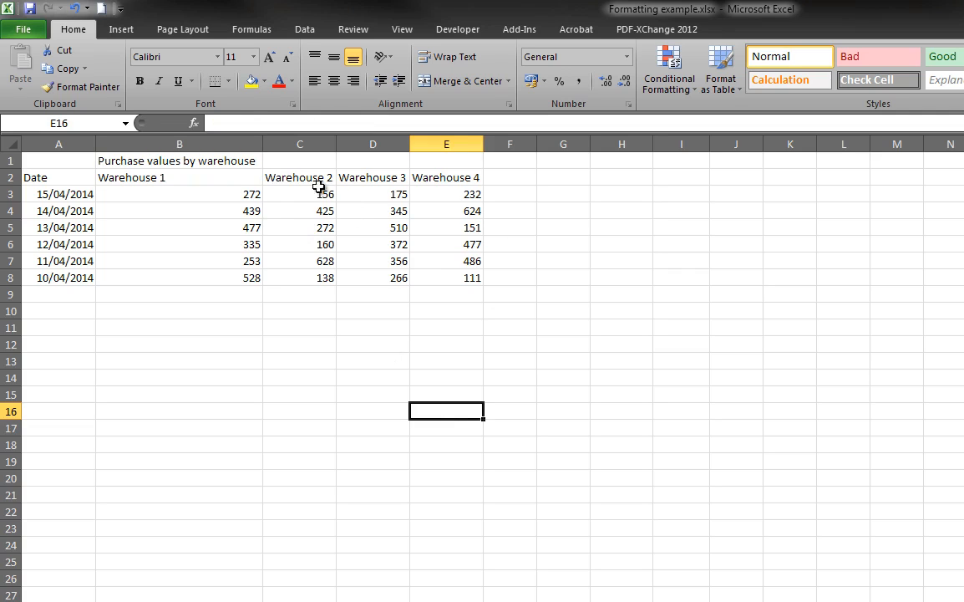
Check the width of column C and set column B's width to 11.86
click(322, 144)
right_click(321, 146)
click(334, 146)
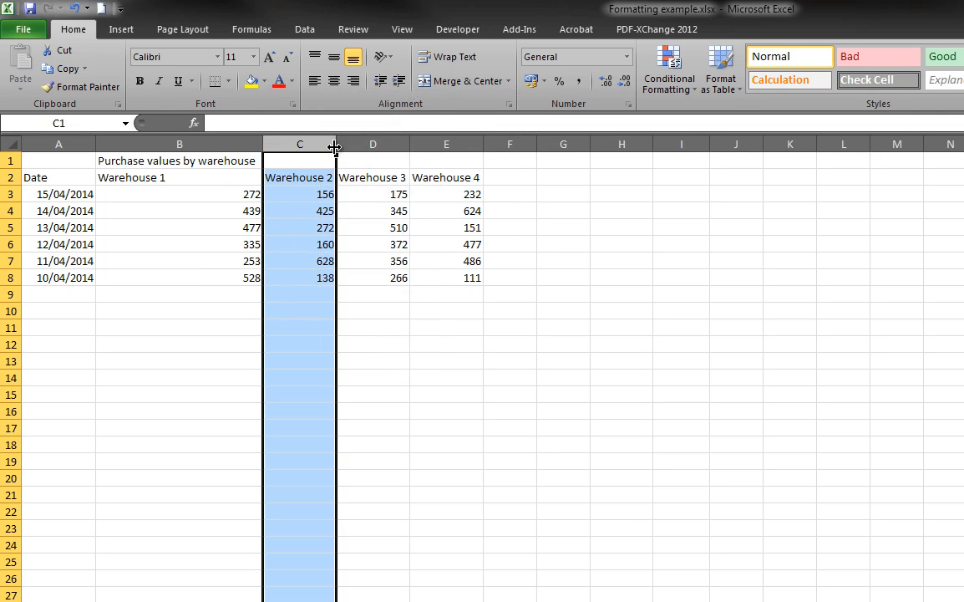
drag(333, 146, 334, 147)
click(301, 291)
right_click(208, 145)
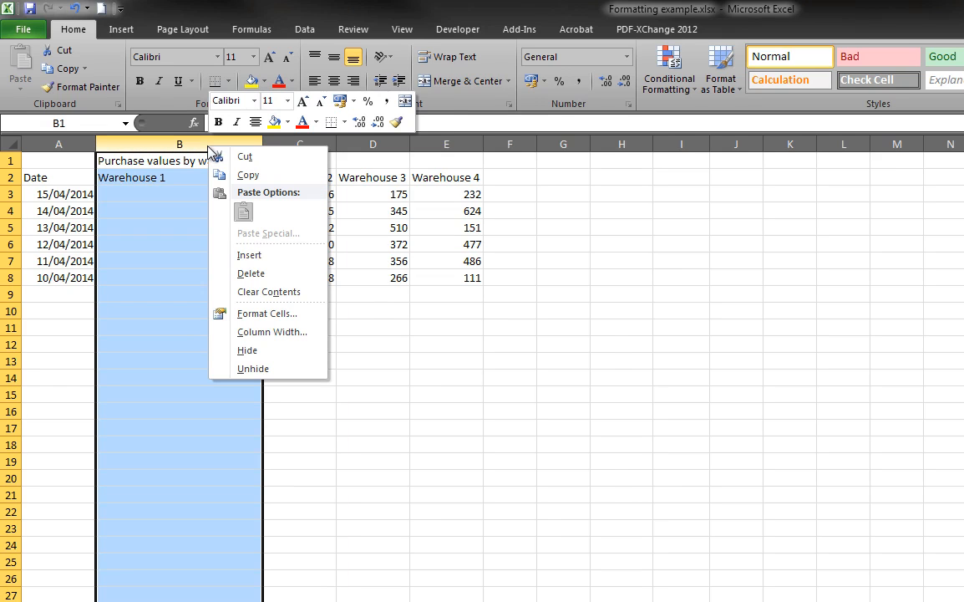
click(273, 332)
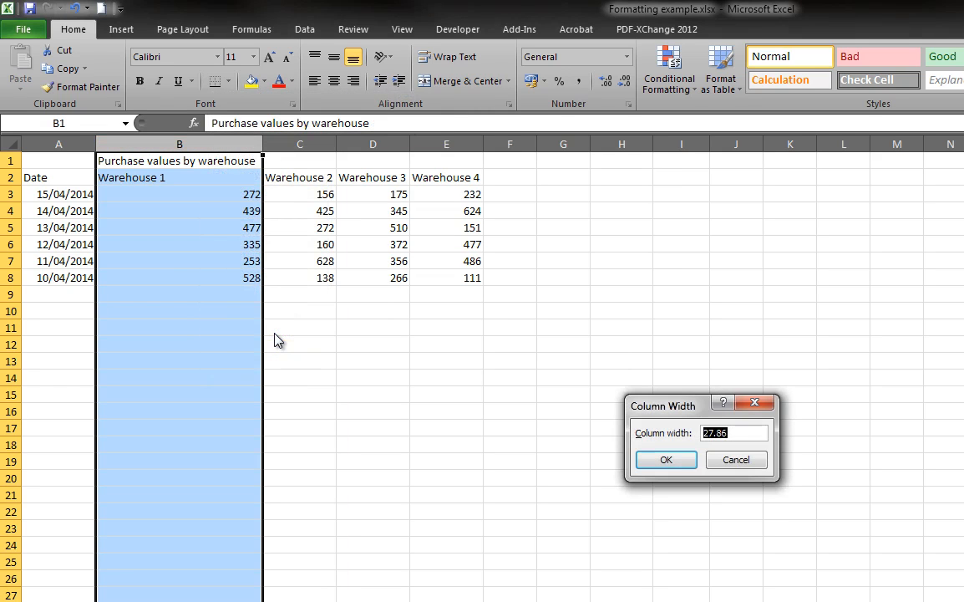
text(11.86)
key(Return)
drag(279, 361, 279, 344)
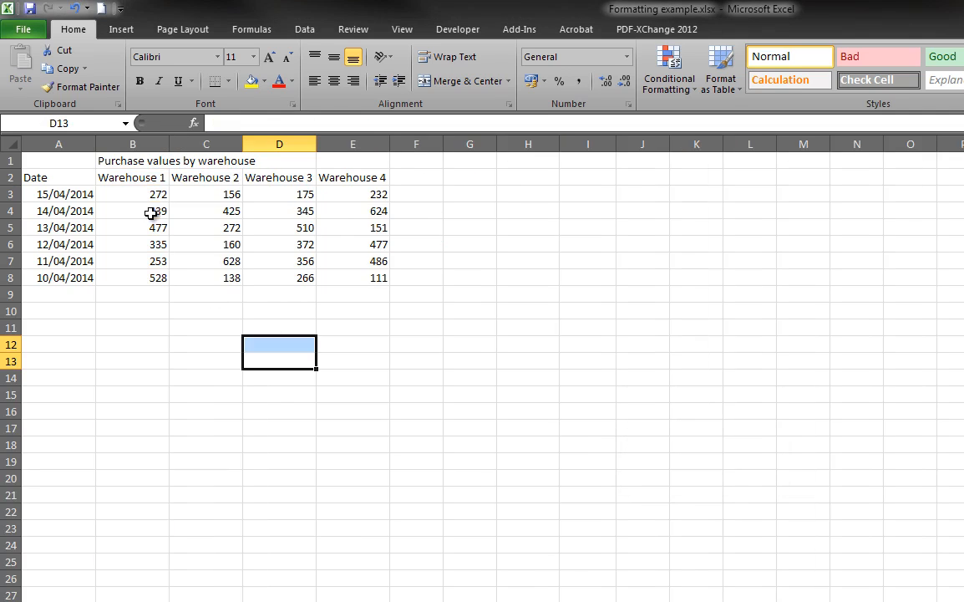
drag(153, 178, 378, 177)
click(397, 375)
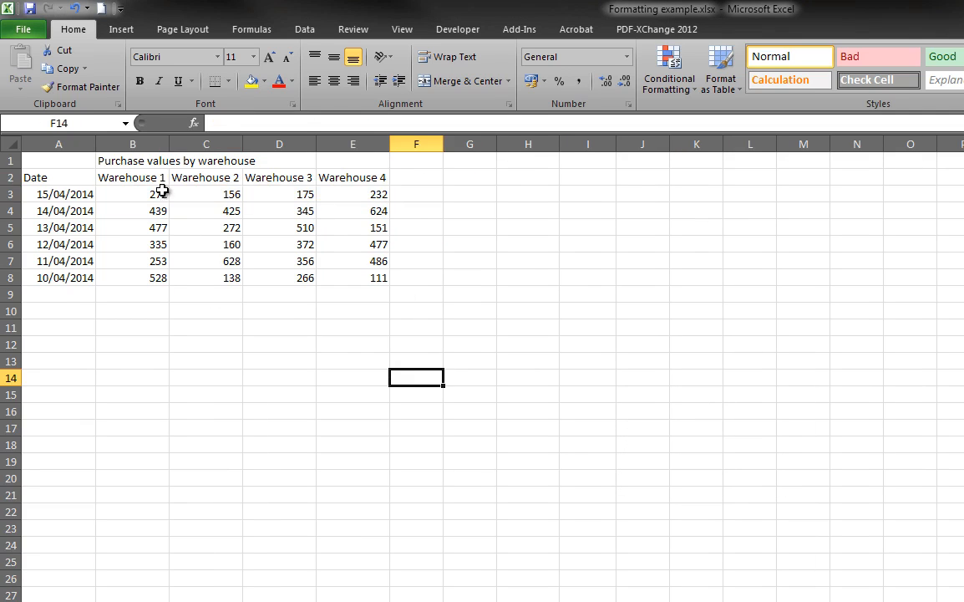
click(196, 428)
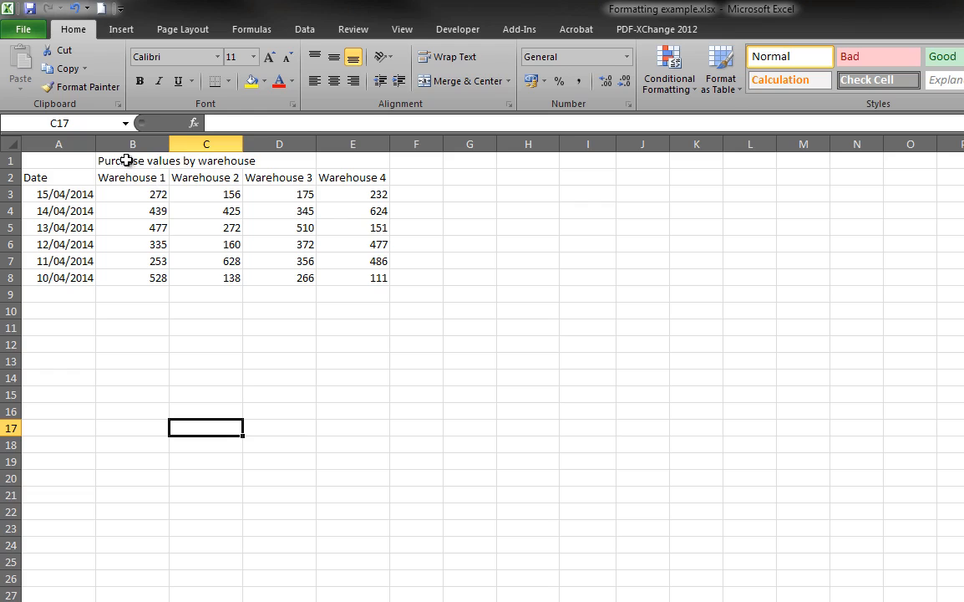
drag(123, 161, 209, 162)
drag(277, 476, 274, 463)
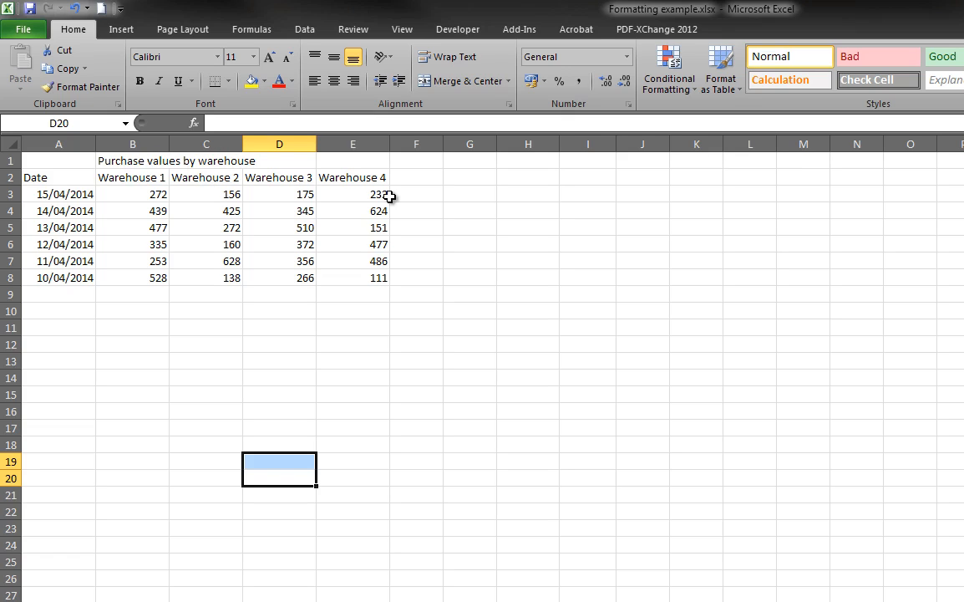
click(371, 364)
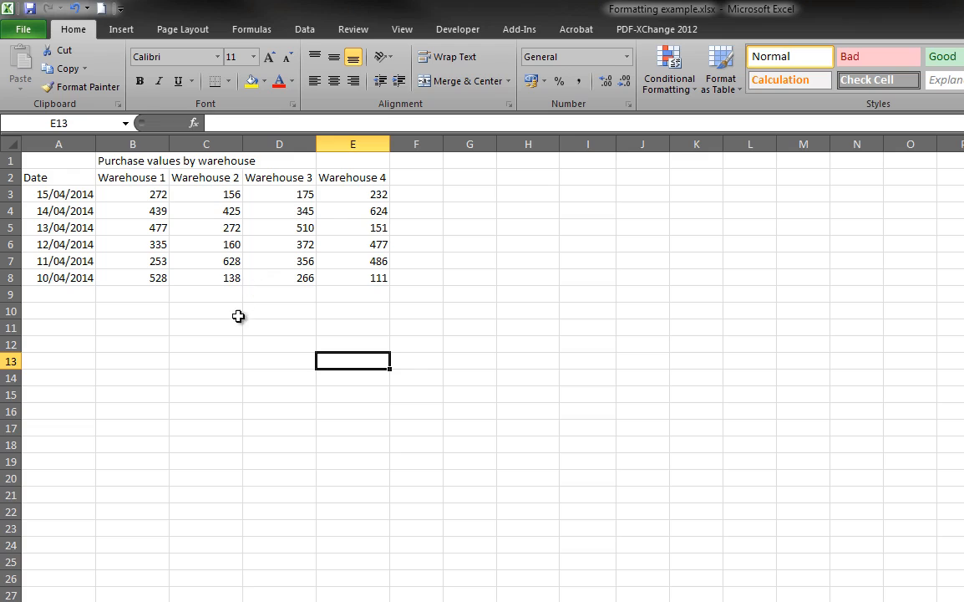
Merge and center the title "Purchase values by warehouse" across cells B1:E1
drag(114, 164, 343, 162)
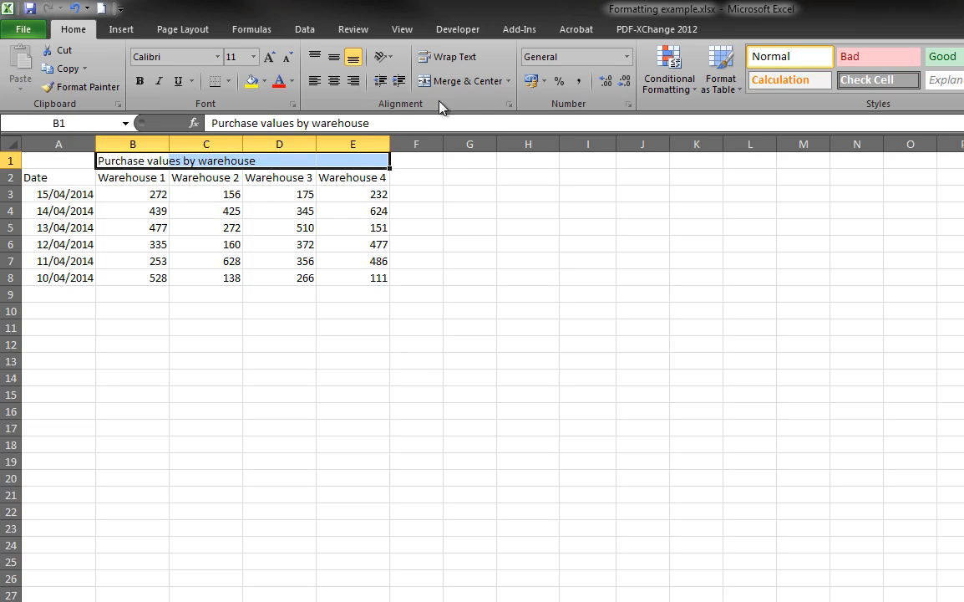
click(456, 83)
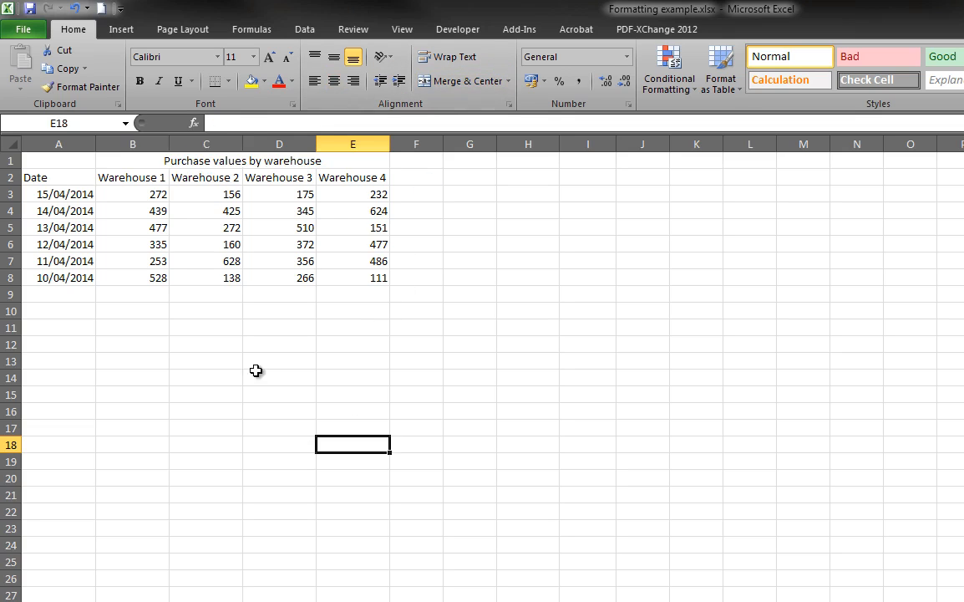
click(172, 161)
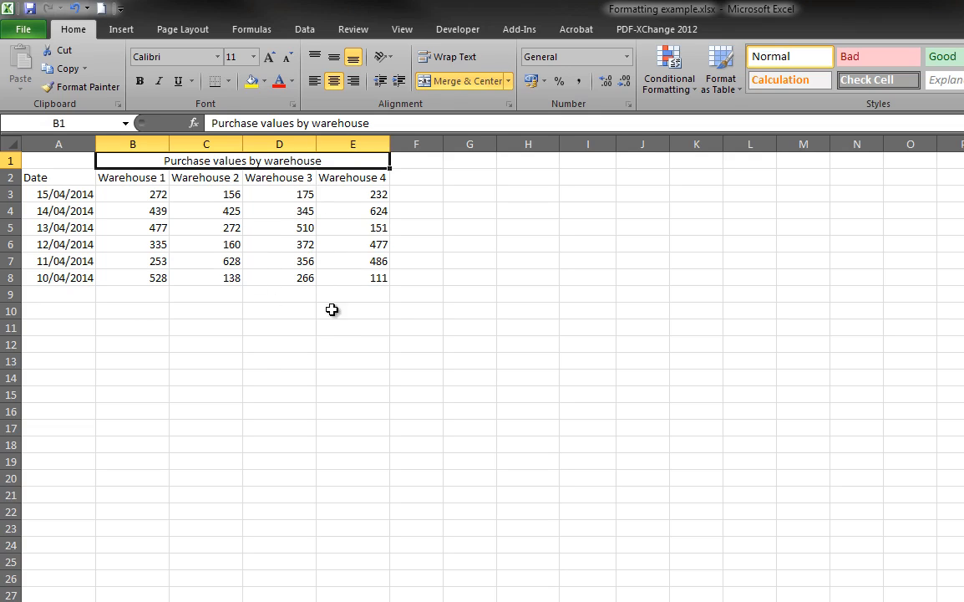
click(328, 372)
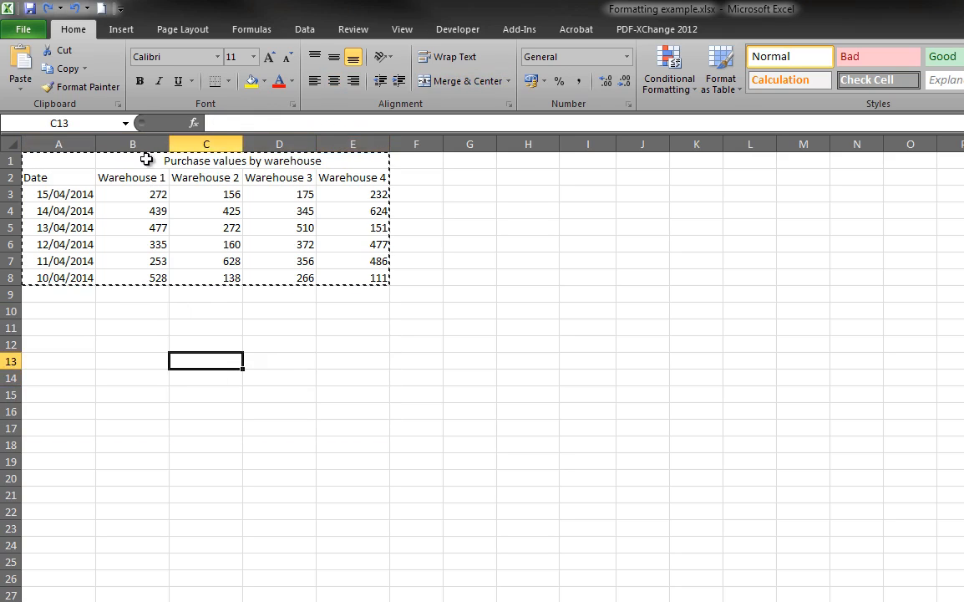
Unmerge the title cells B1:E1 and clear the copy marquee around the table
click(144, 160)
click(460, 81)
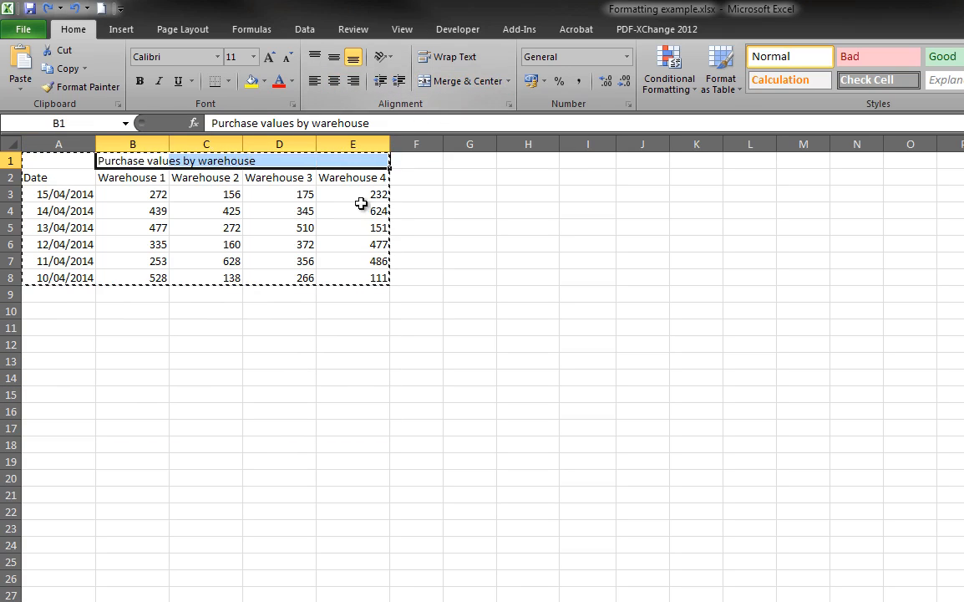
click(353, 394)
key(Escape)
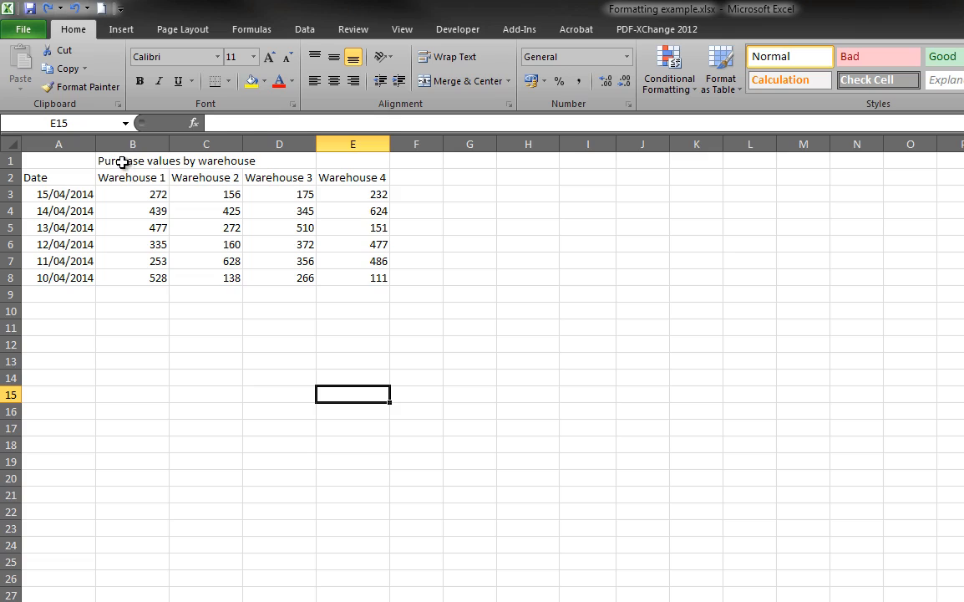
Format cells B1:E1 with the horizontal alignment Center Across Selection for the title
drag(125, 161, 344, 162)
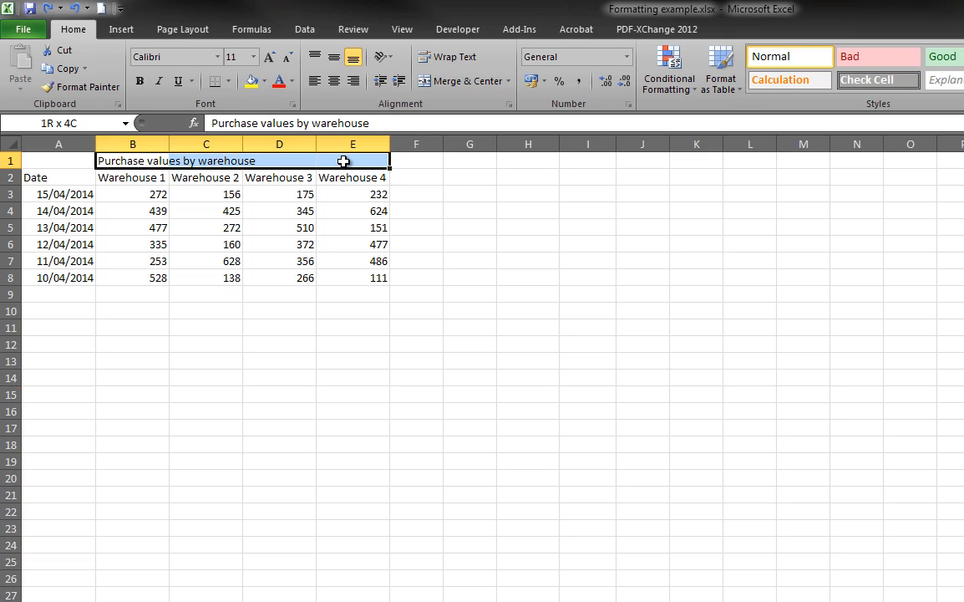
right_click(138, 163)
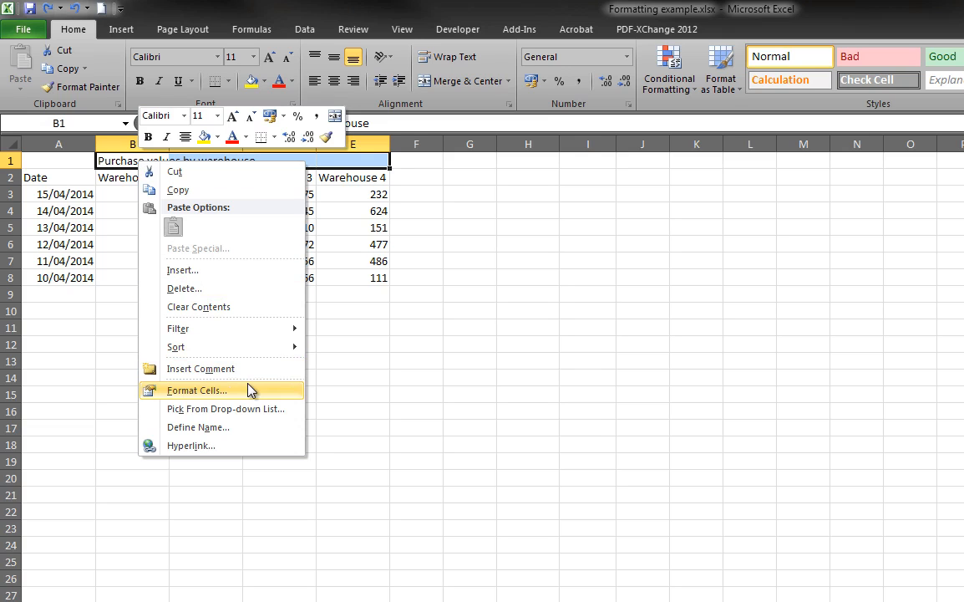
key(ctrl+1)
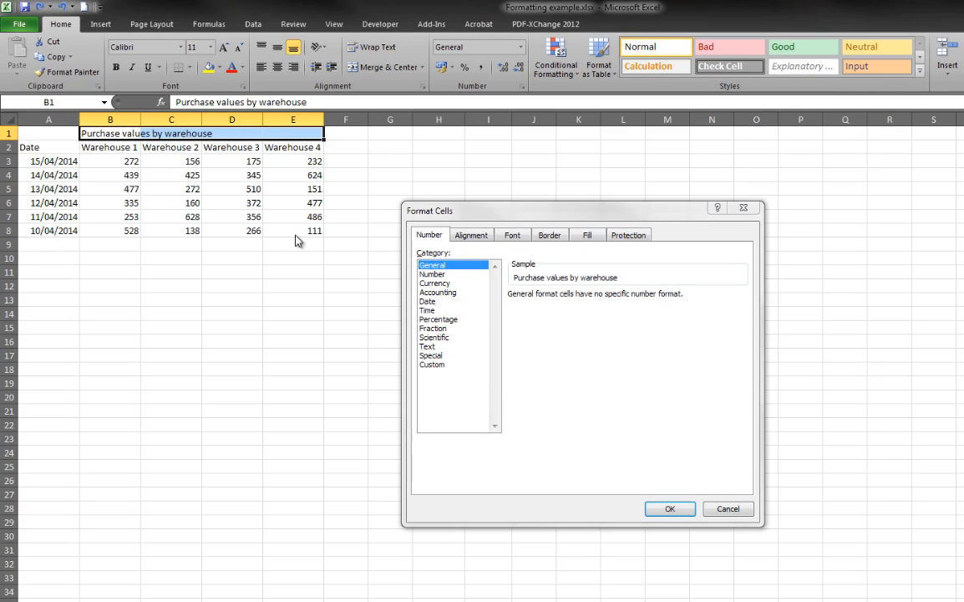
drag(485, 216, 159, 260)
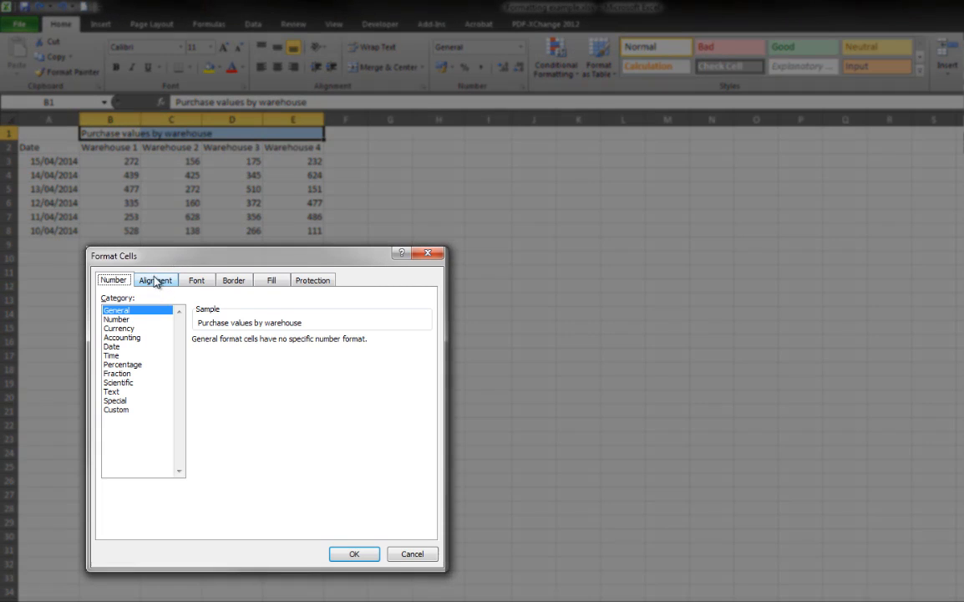
click(155, 282)
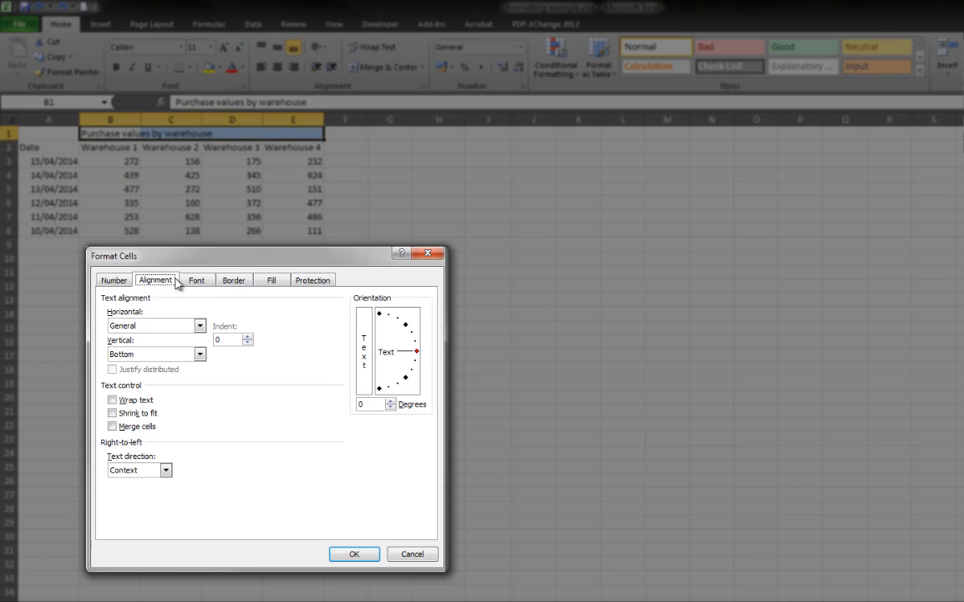
click(136, 327)
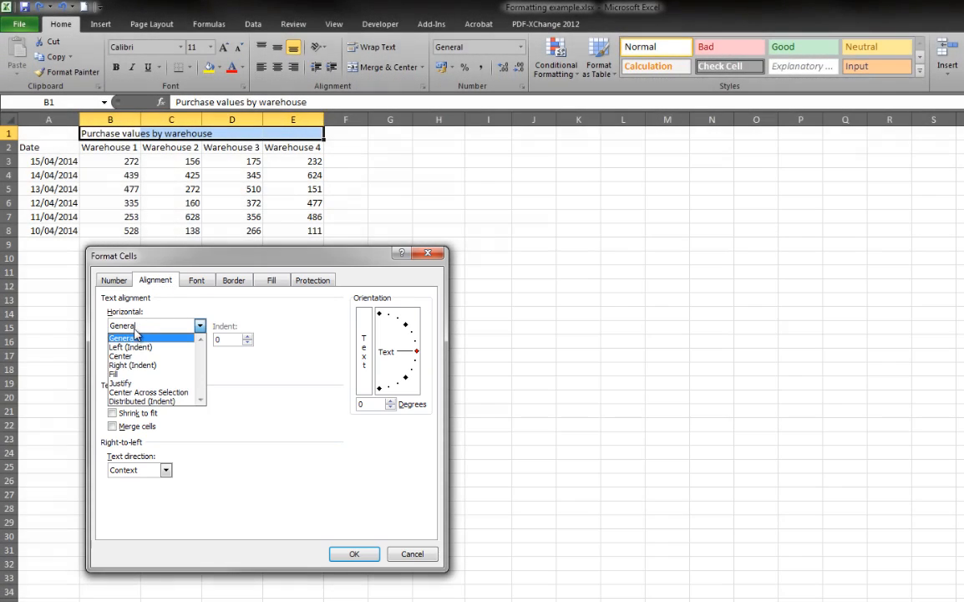
click(119, 392)
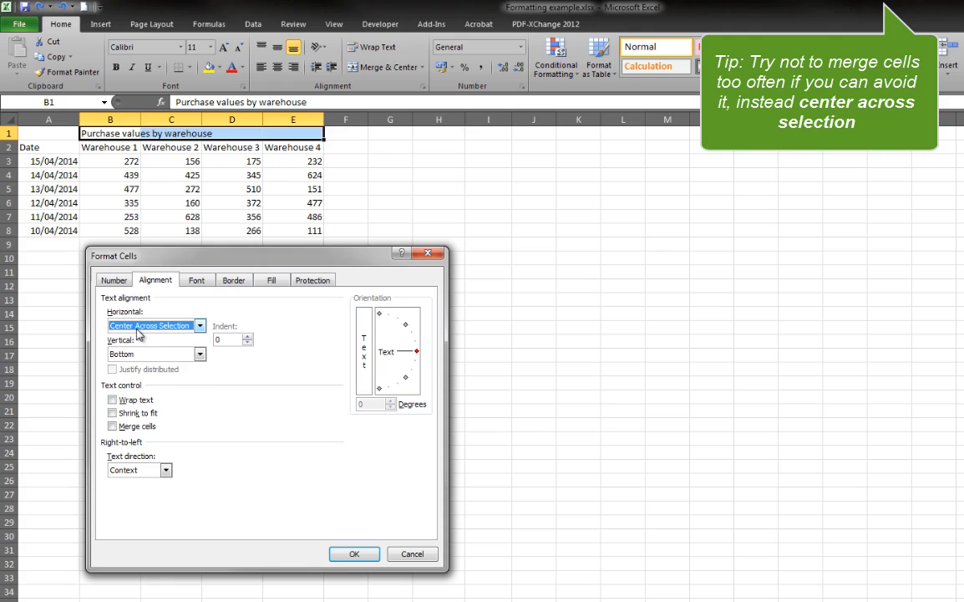
click(353, 556)
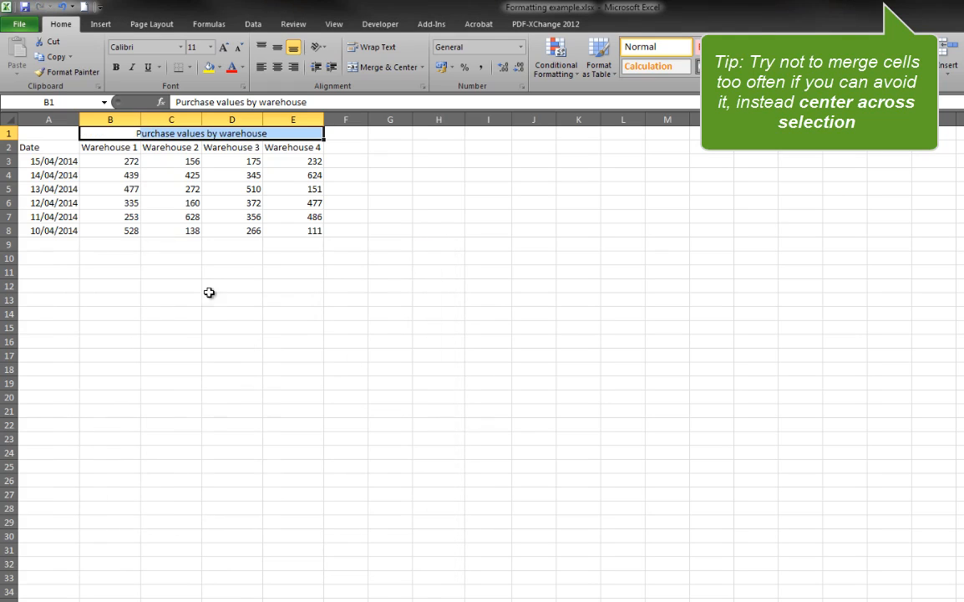
Inspect cells B1 to E1 individually to check which one holds the title text
click(250, 351)
click(289, 131)
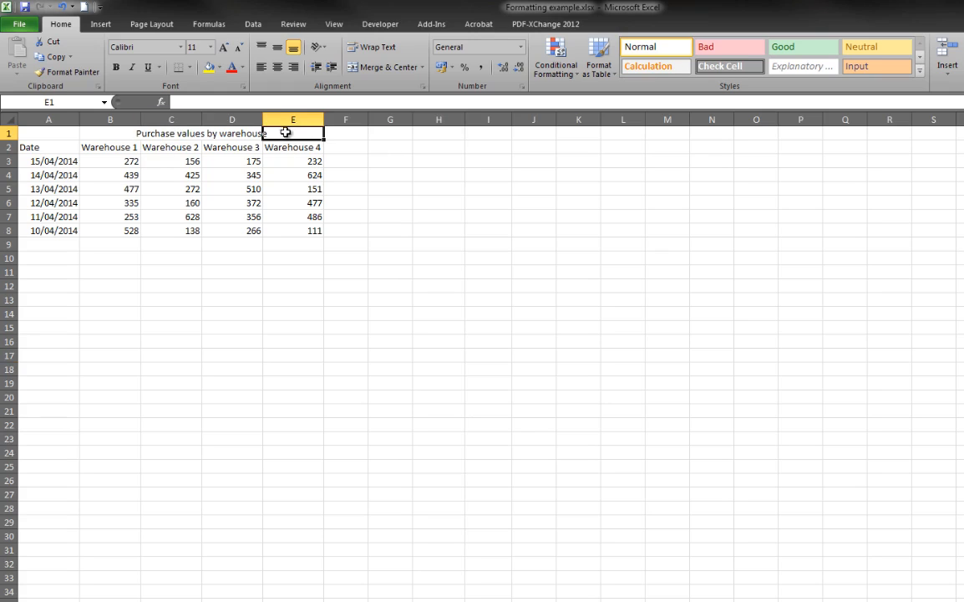
click(206, 132)
click(167, 132)
click(102, 132)
click(274, 132)
click(106, 131)
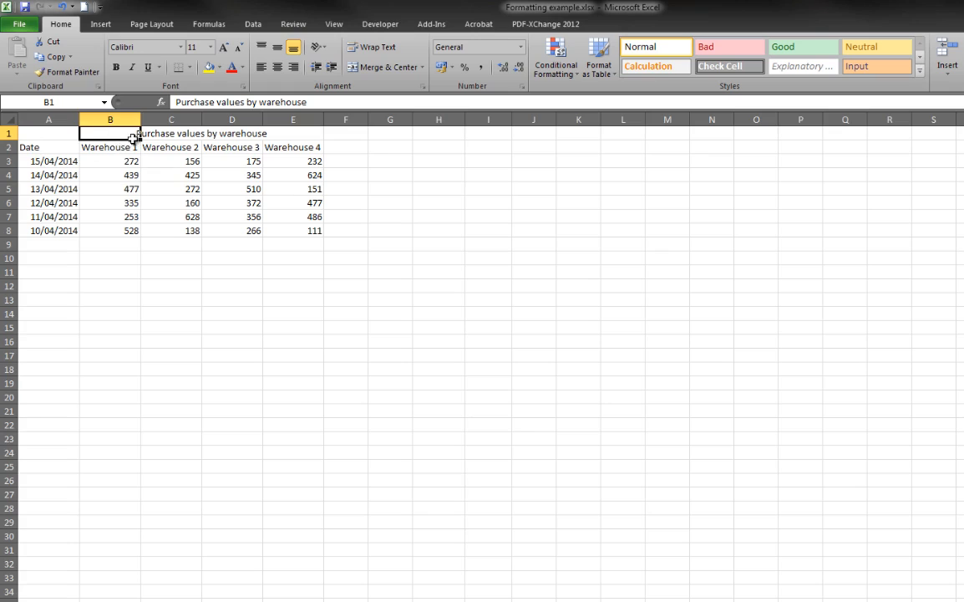
click(303, 285)
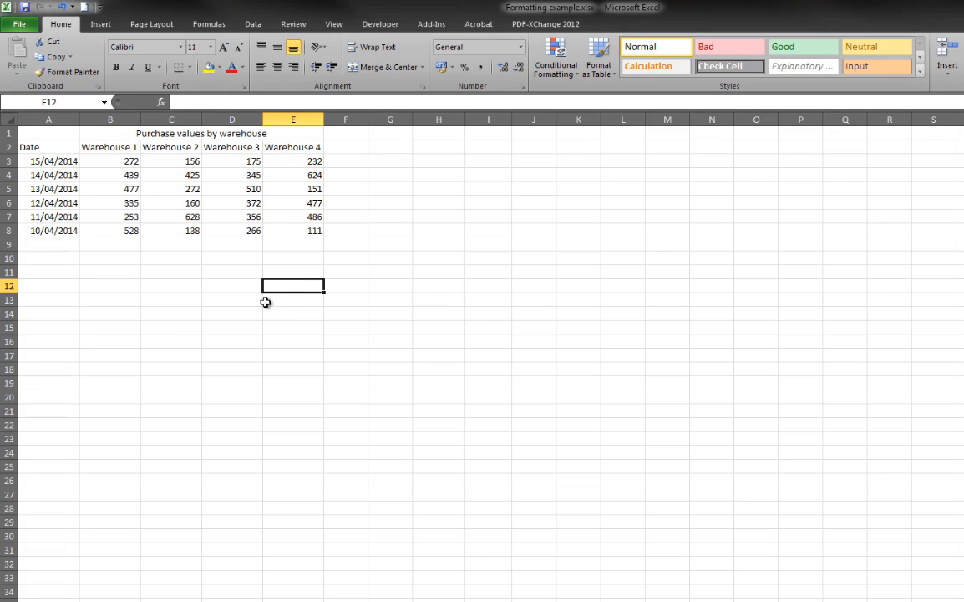
click(226, 342)
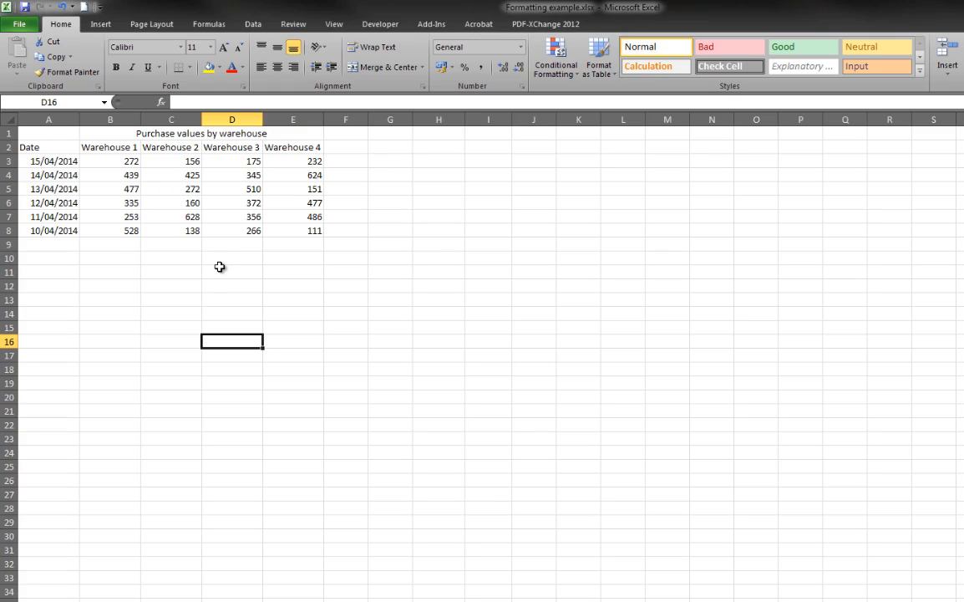
click(148, 256)
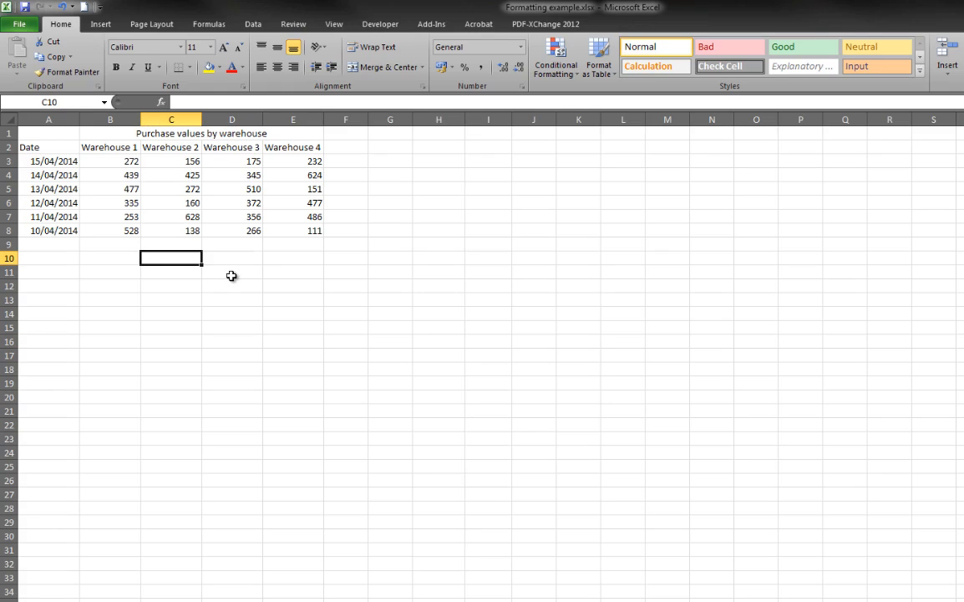
click(126, 201)
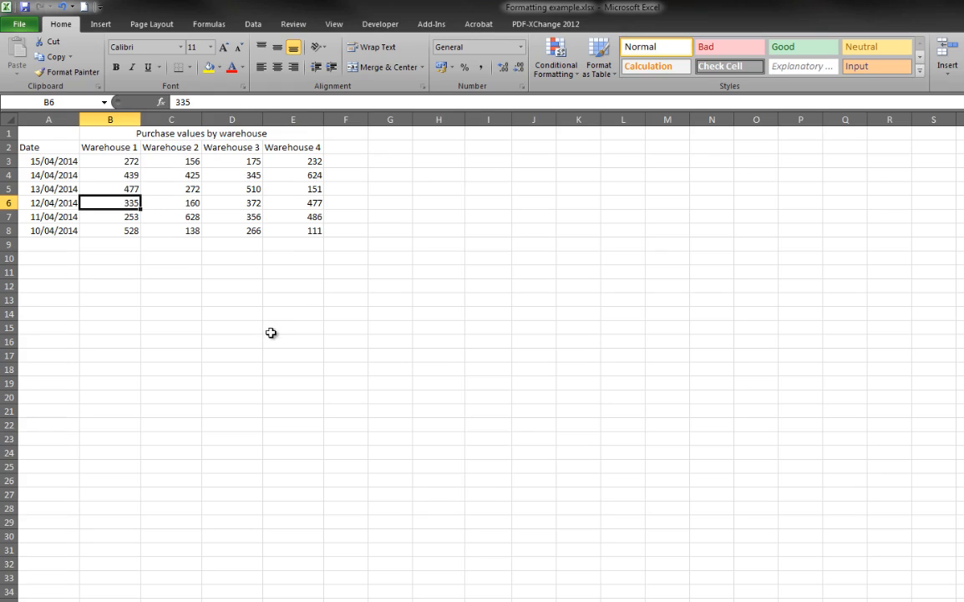
Set the font of the entire worksheet to Arial, size 10
click(163, 261)
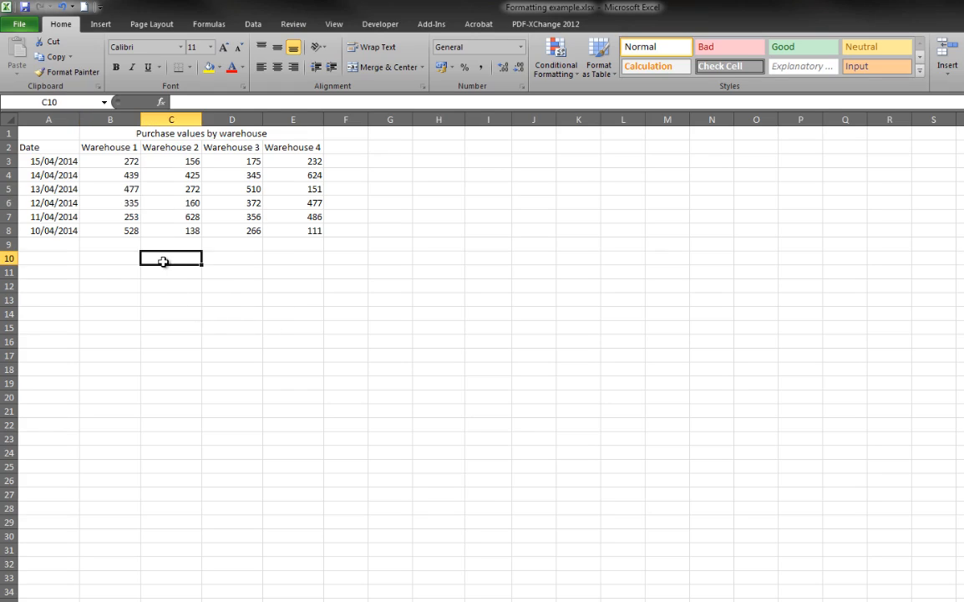
key(ctrl+a)
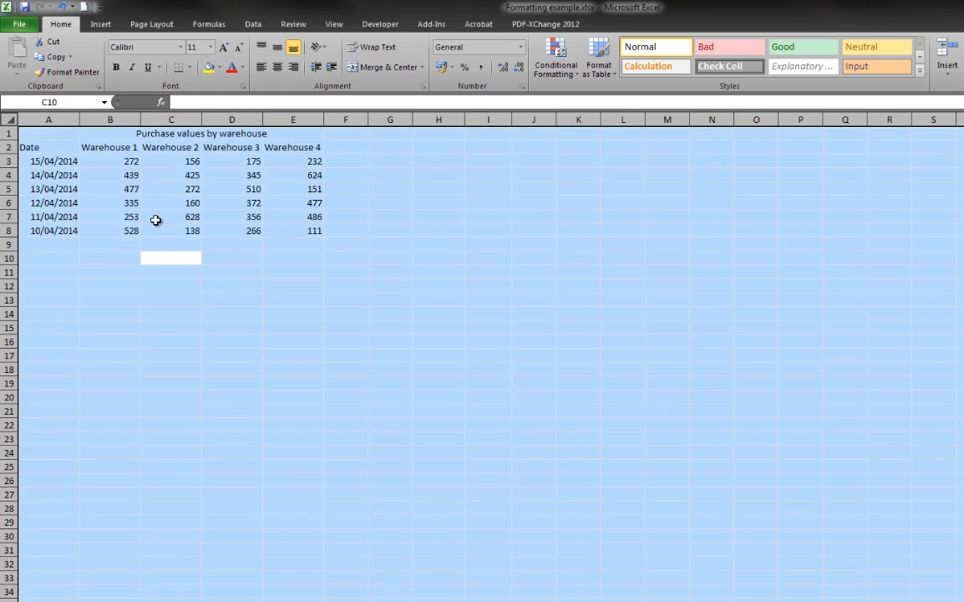
text(Arial)
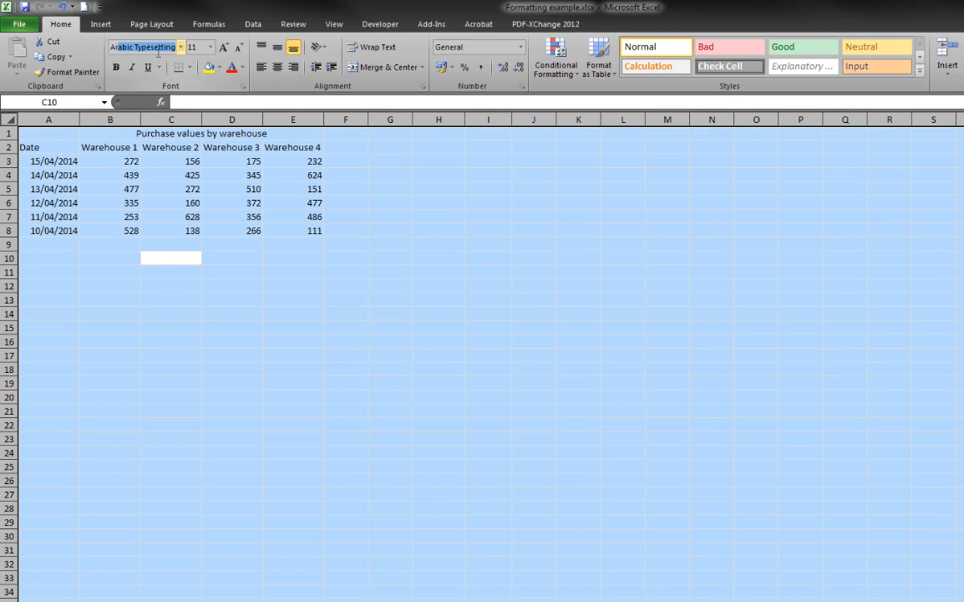
key(Tab)
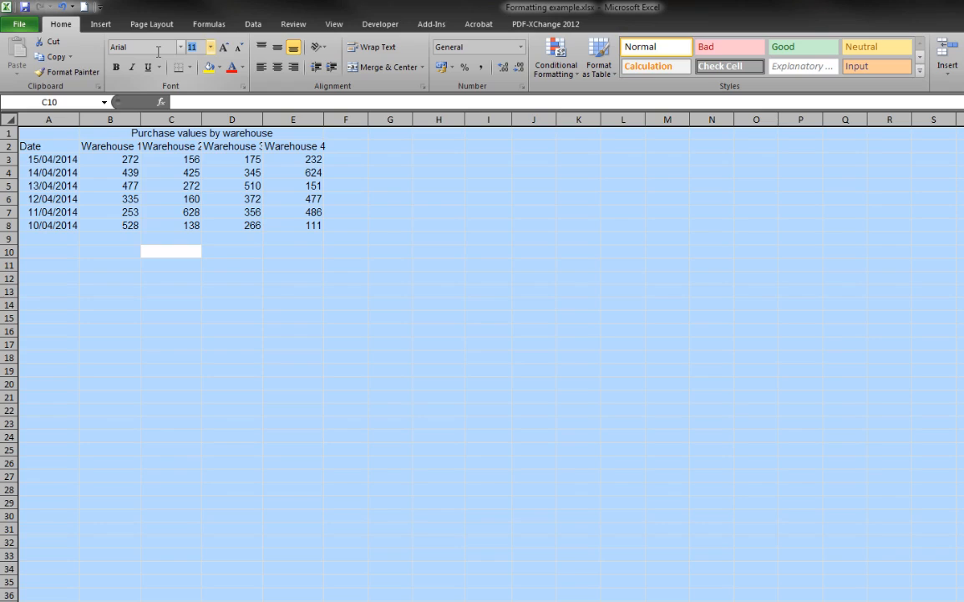
key(Return)
click(339, 355)
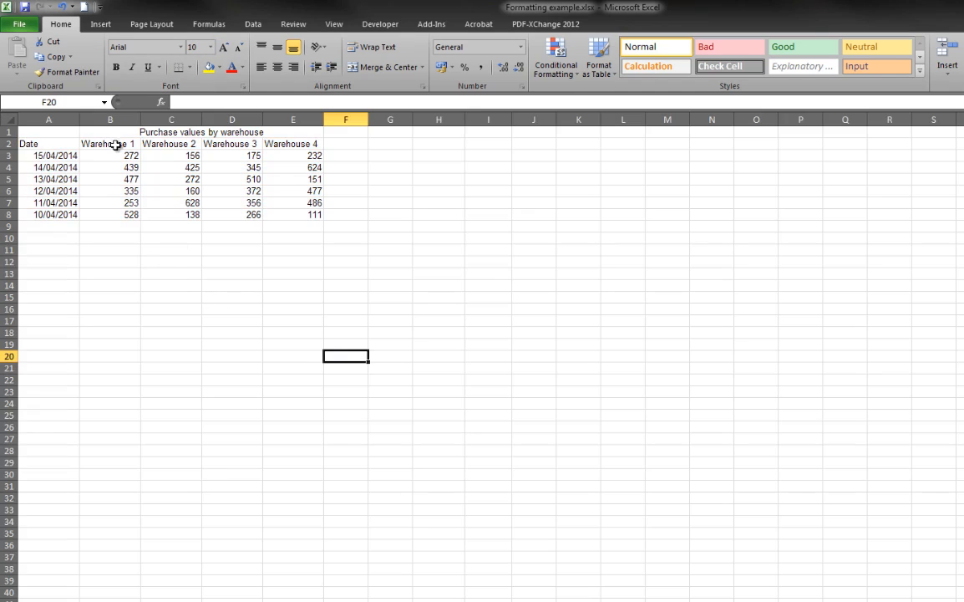
Make the header row A2:E2 and the title "Purchase values by warehouse" in B1 bold
click(42, 145)
drag(89, 145, 291, 145)
key(ctrl+b)
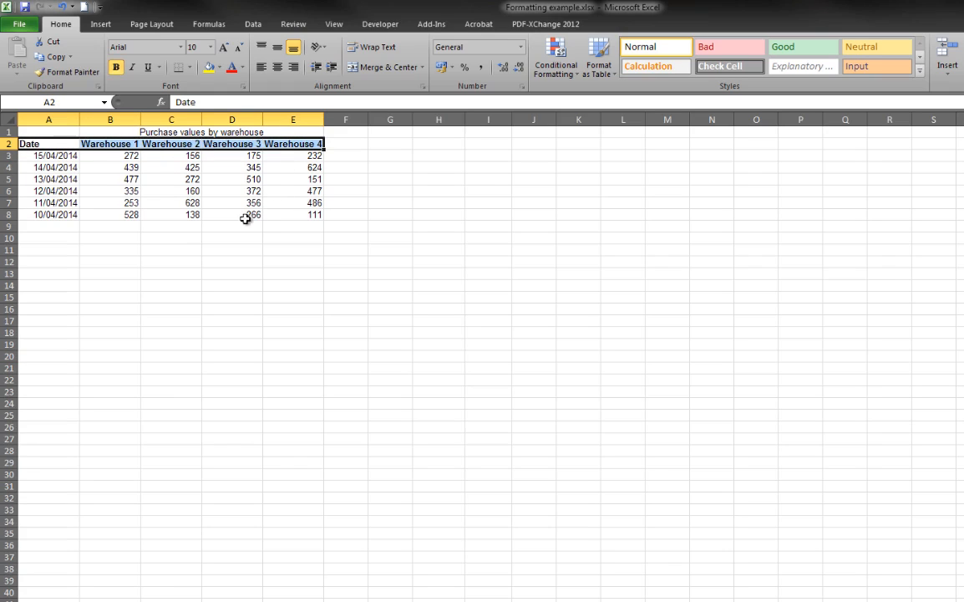
click(147, 132)
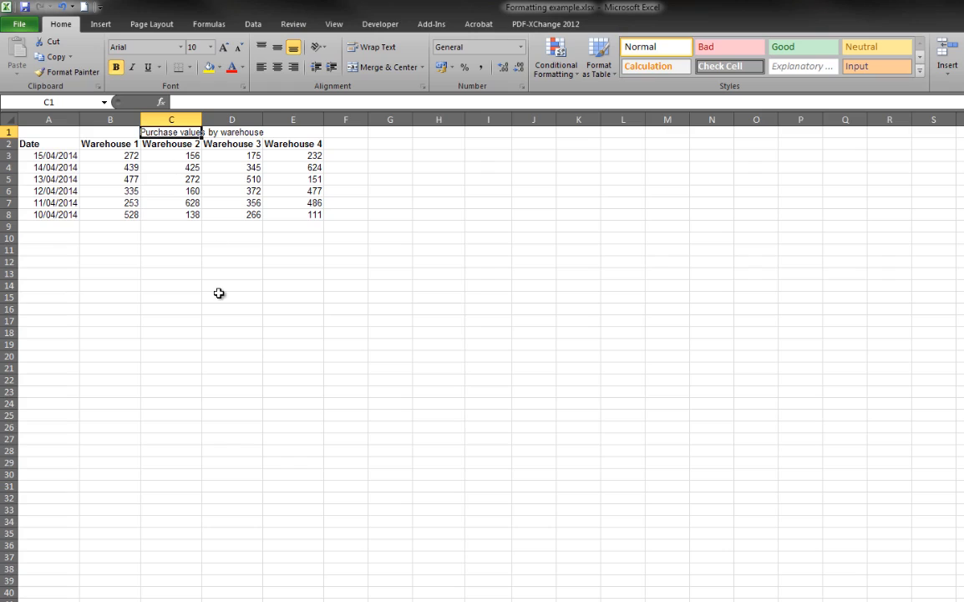
click(124, 130)
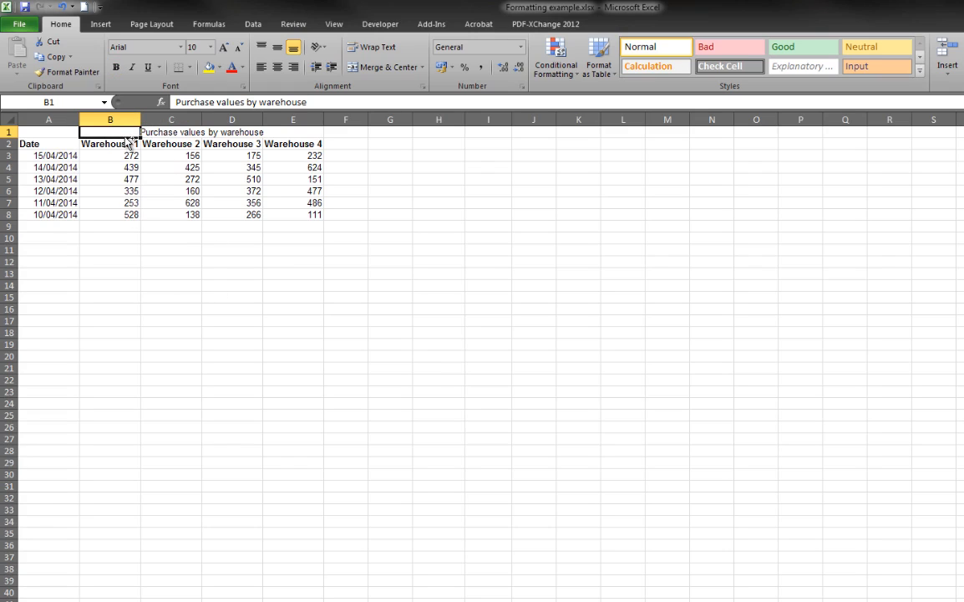
key(ctrl+b)
click(214, 322)
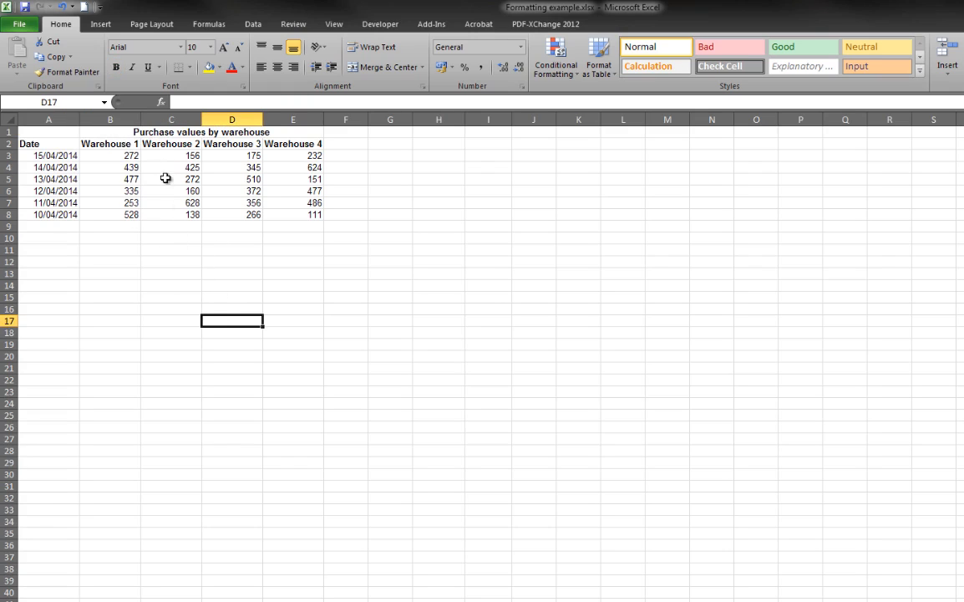
Autofit column E to its contents and check its width
double_click(323, 122)
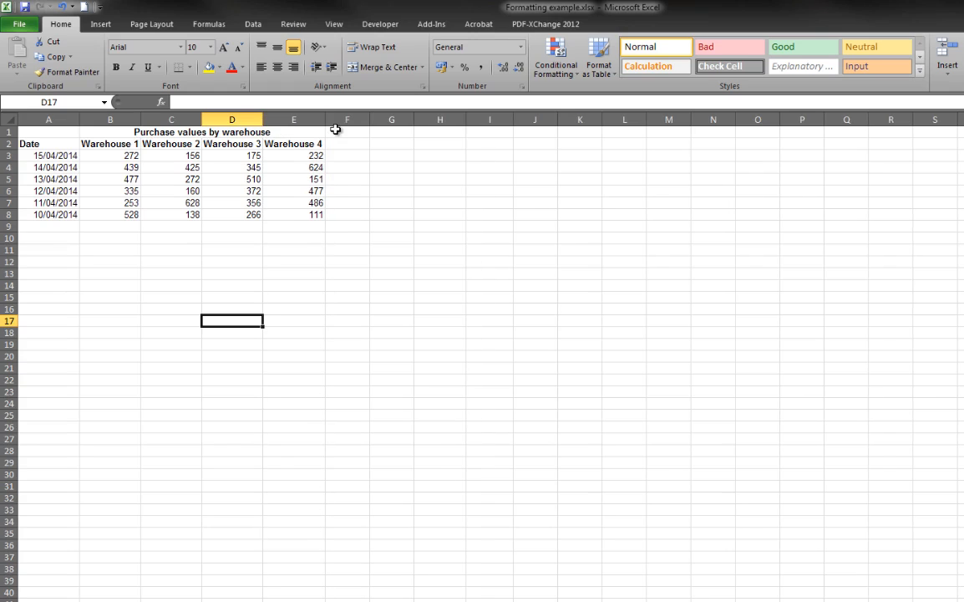
right_click(310, 114)
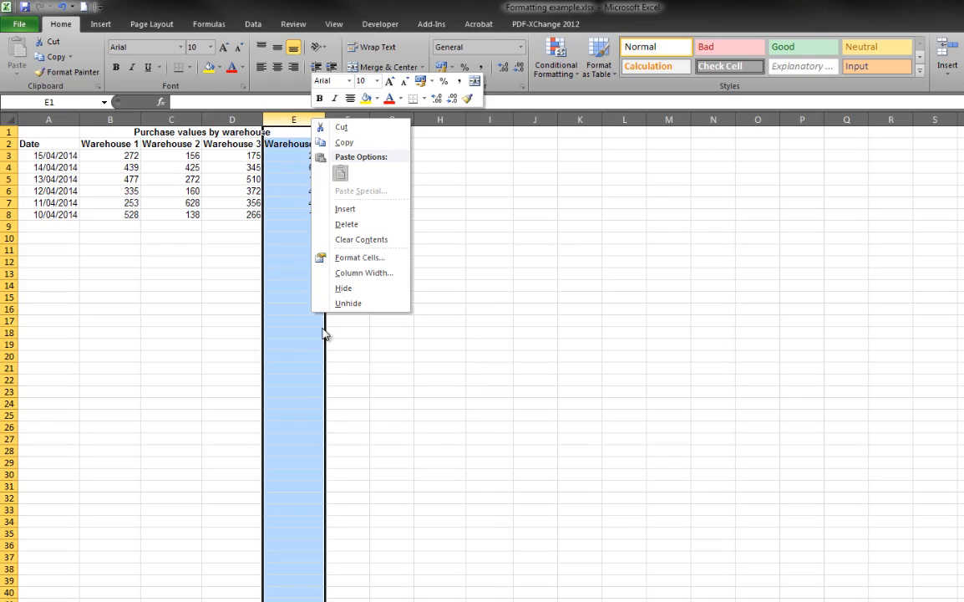
key(Escape)
click(325, 113)
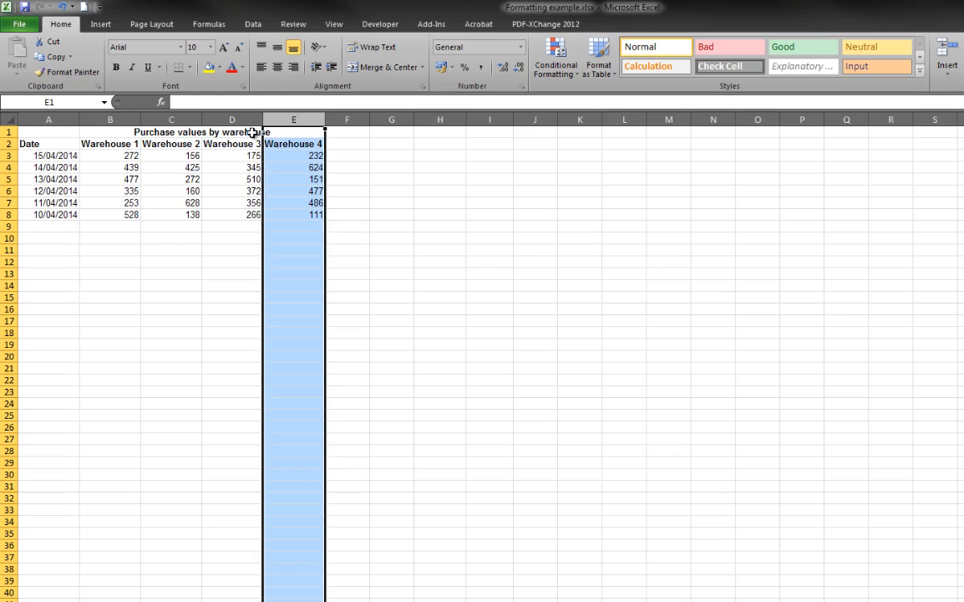
click(323, 117)
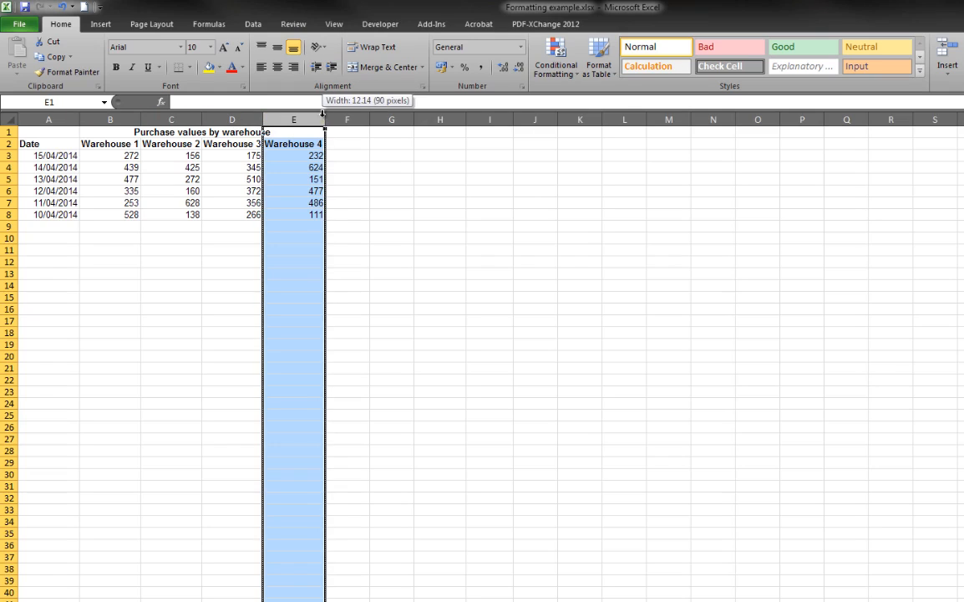
Set the width of columns B to E to 12.5
drag(107, 143, 271, 146)
right_click(272, 145)
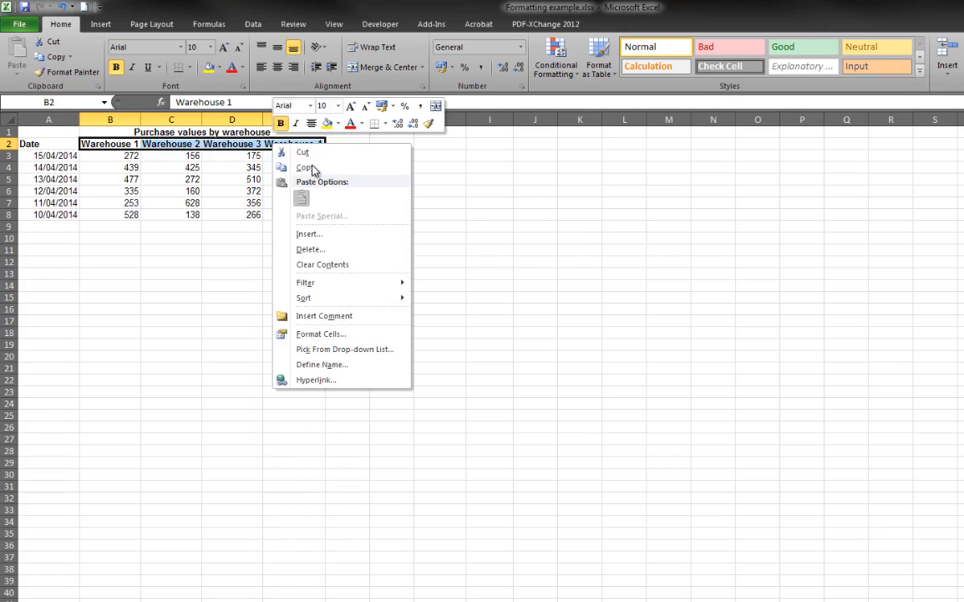
drag(107, 119, 293, 120)
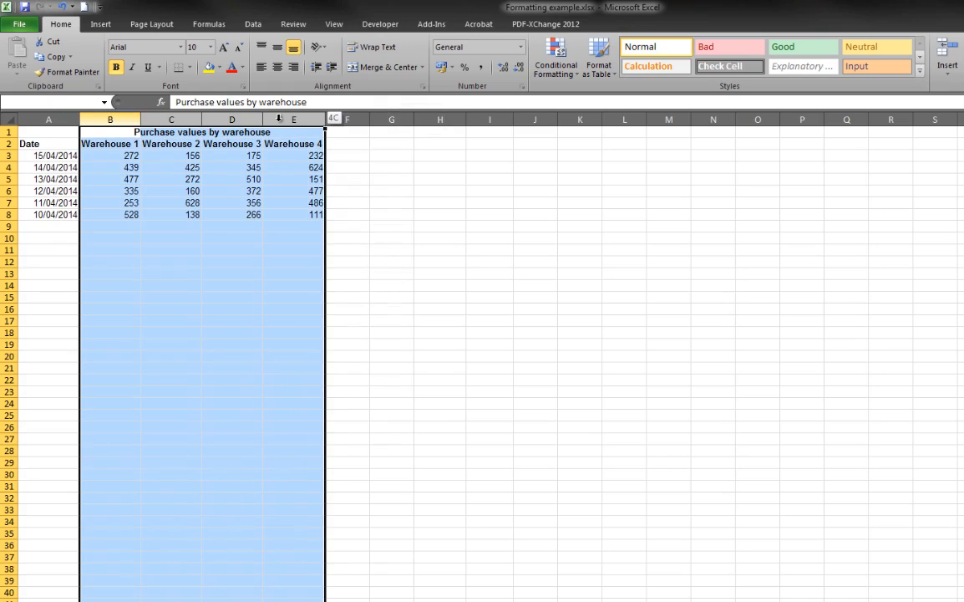
right_click(281, 122)
click(359, 276)
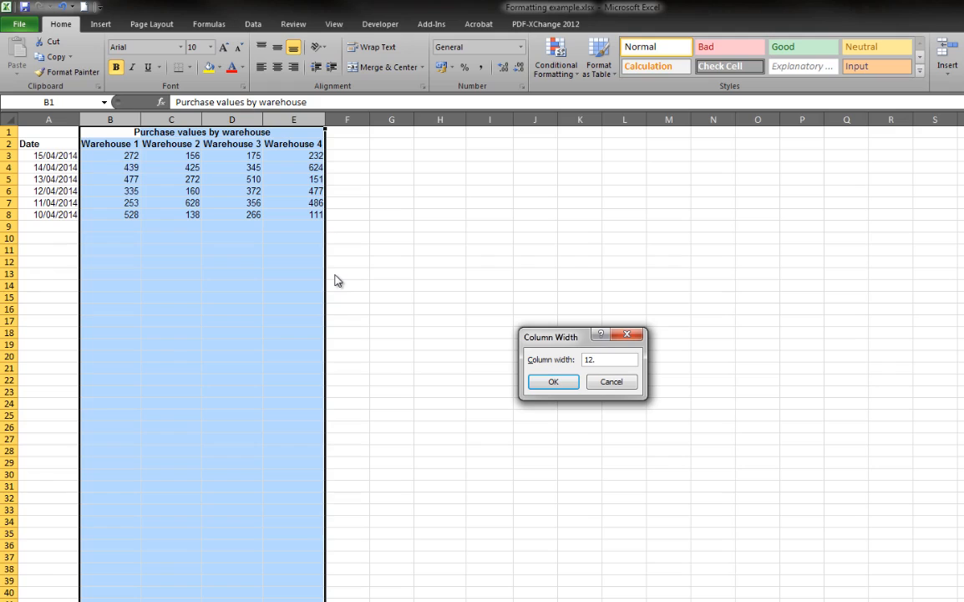
text(12.5)
key(Return)
click(287, 311)
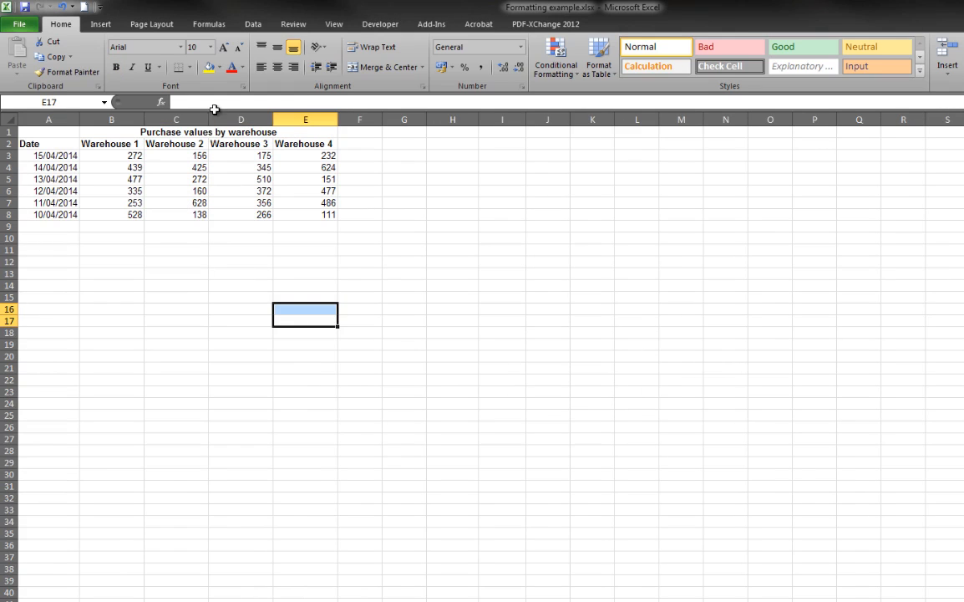
click(232, 261)
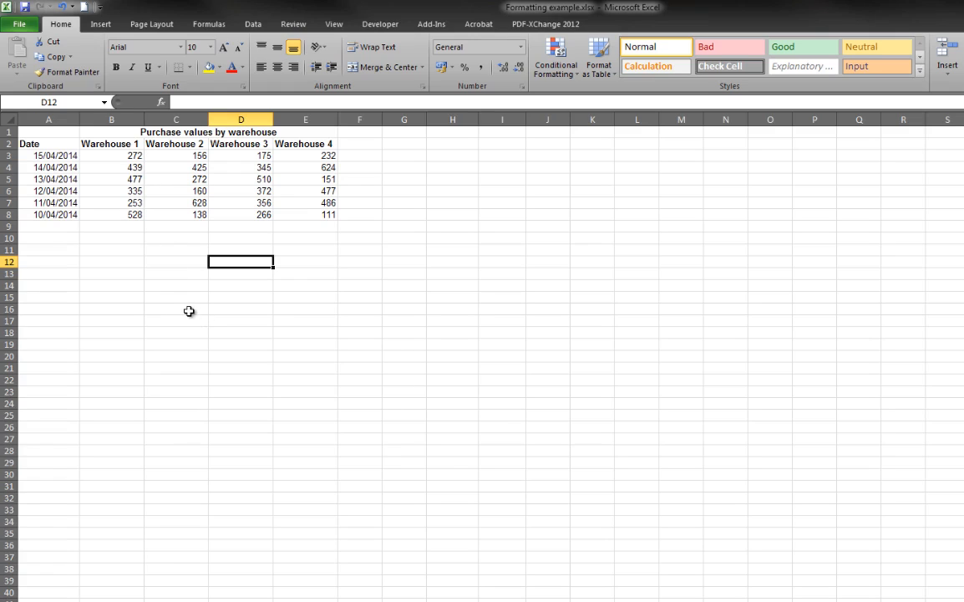
click(450, 380)
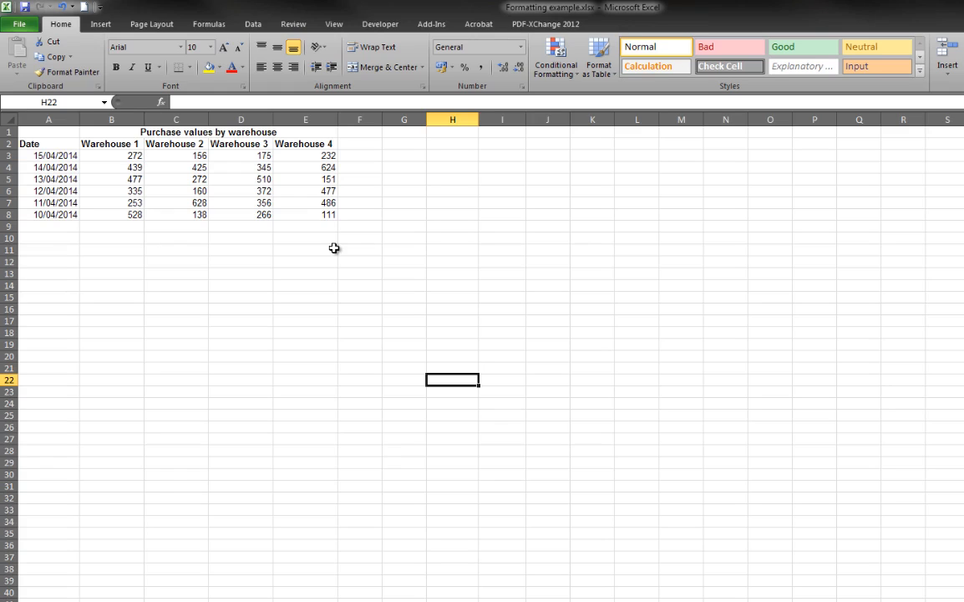
click(302, 333)
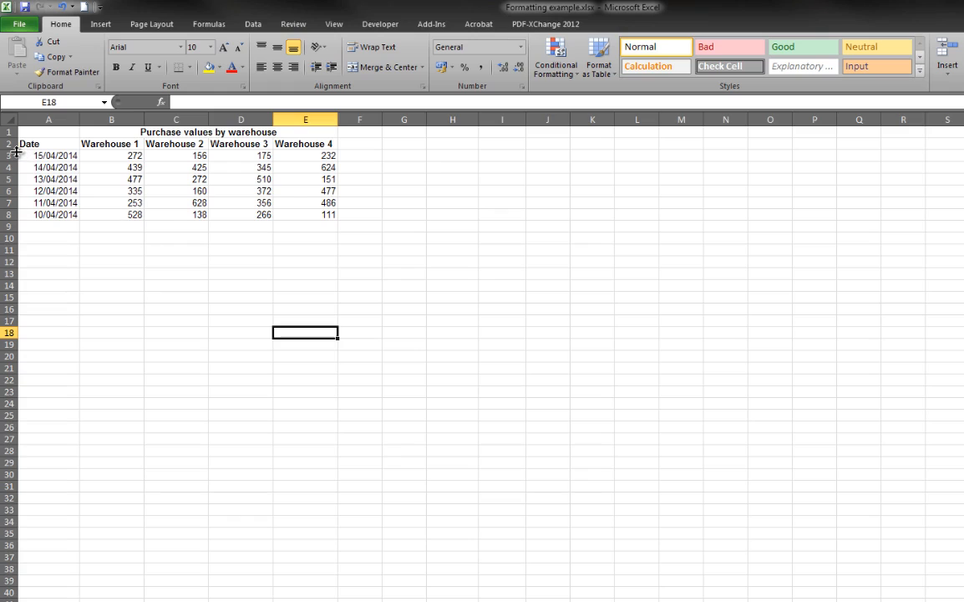
Increase the table's row heights, giving rows 2 to 8 about the same height and title row 1 a taller one
drag(16, 151, 10, 220)
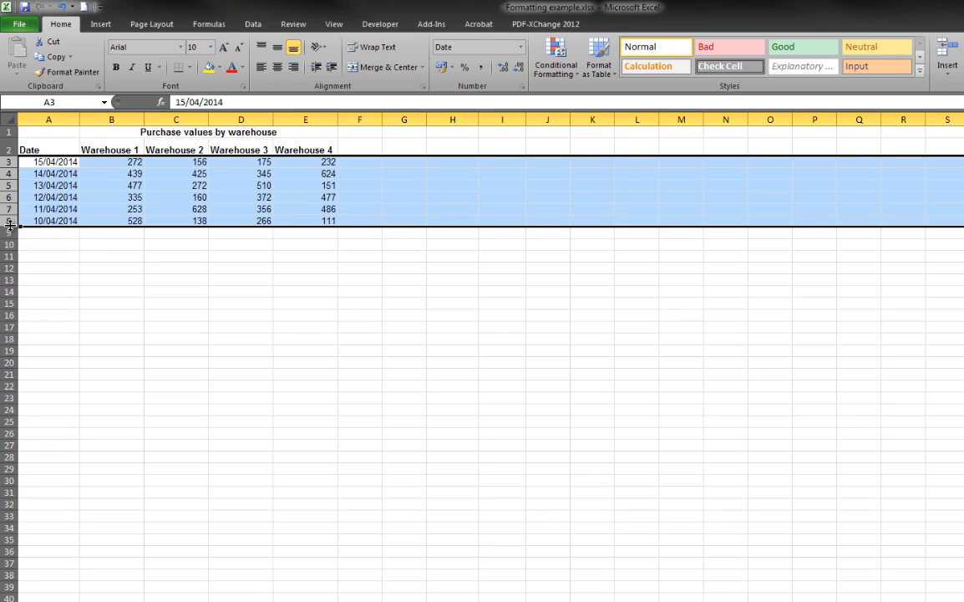
drag(8, 219, 8, 230)
drag(8, 161, 9, 214)
click(242, 380)
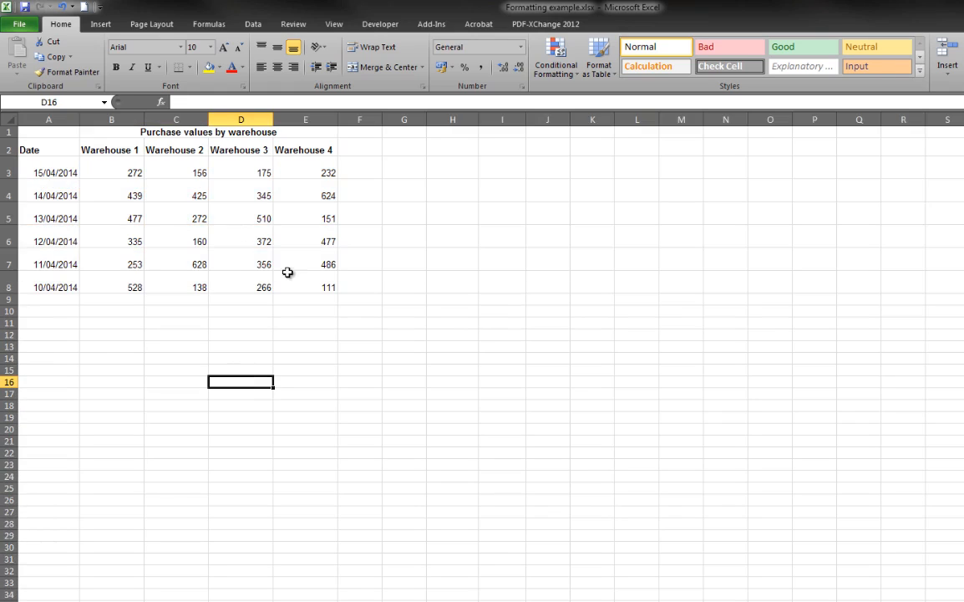
drag(338, 452, 305, 452)
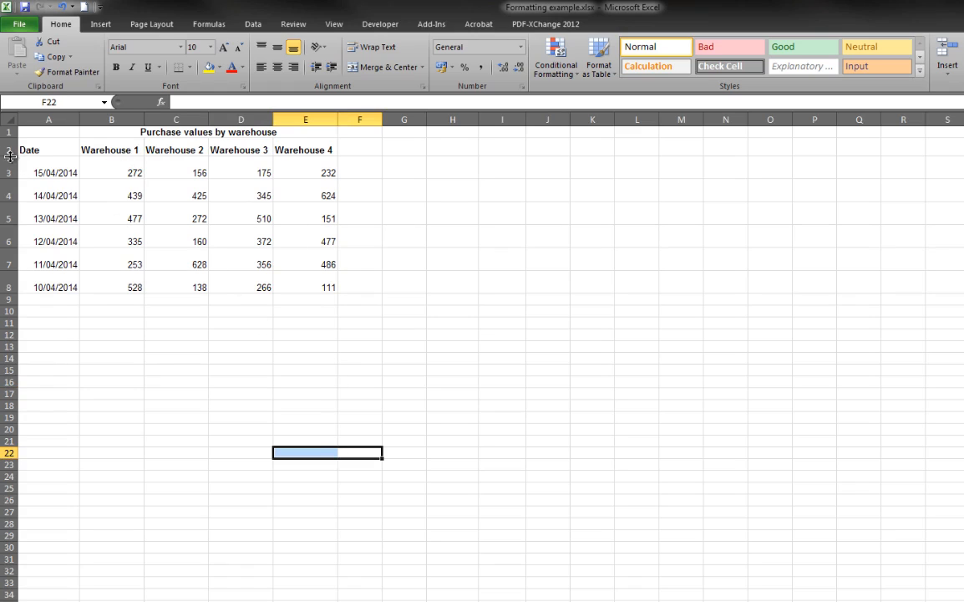
drag(10, 160, 10, 163)
click(359, 388)
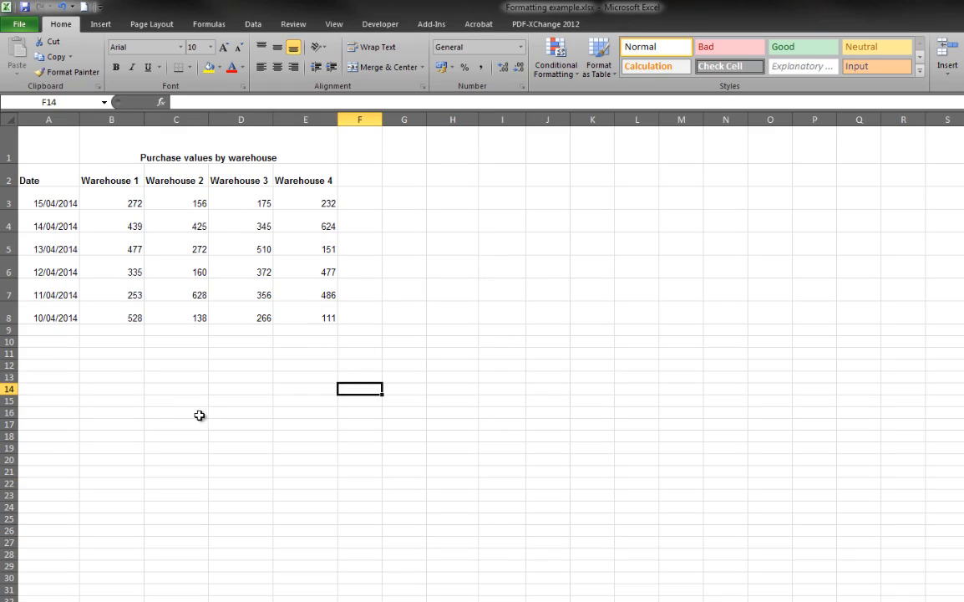
Turn on text wrapping for the Warehouse 1 header in B2 and narrow column B until the header spans two lines
click(121, 183)
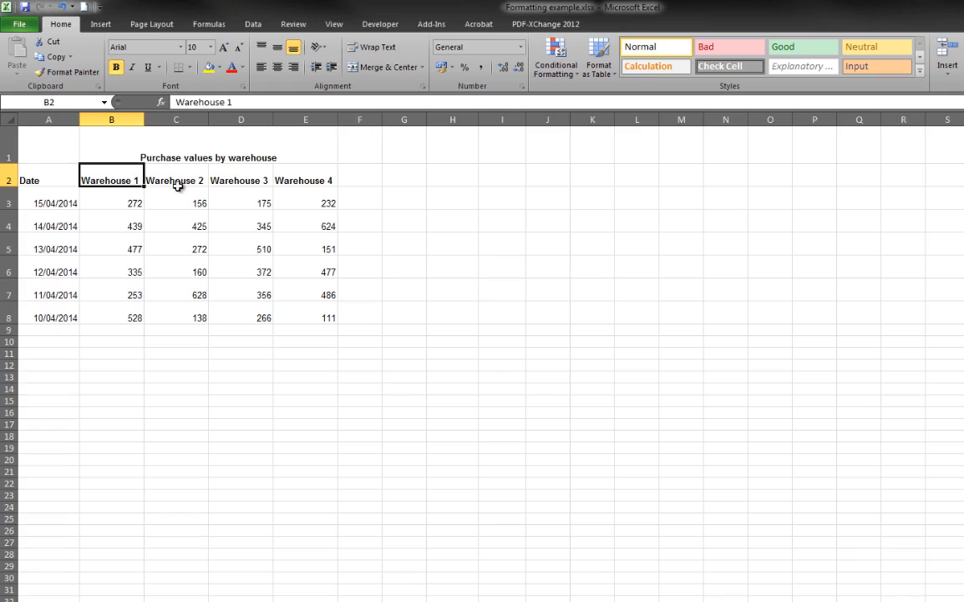
click(380, 50)
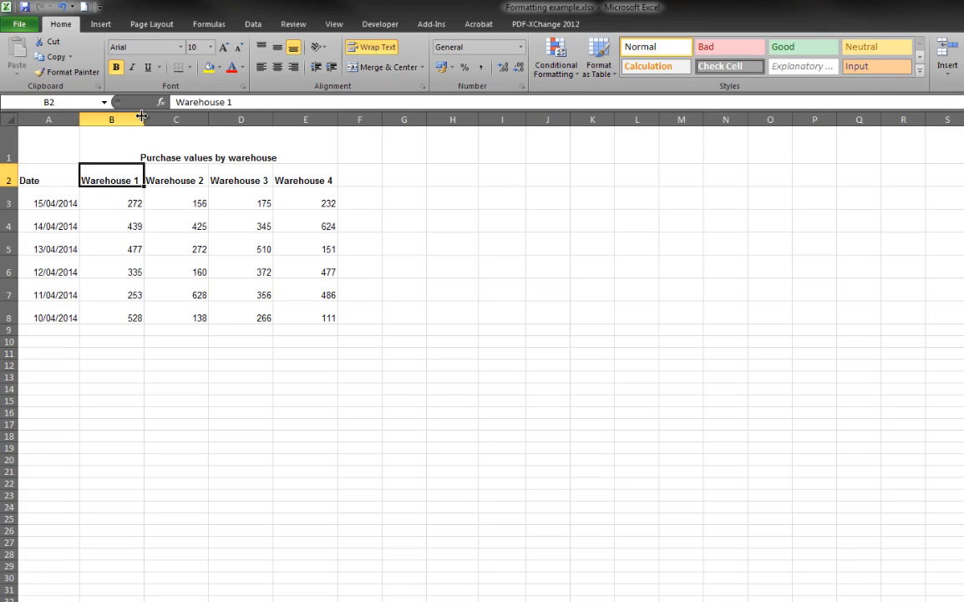
drag(142, 115, 126, 115)
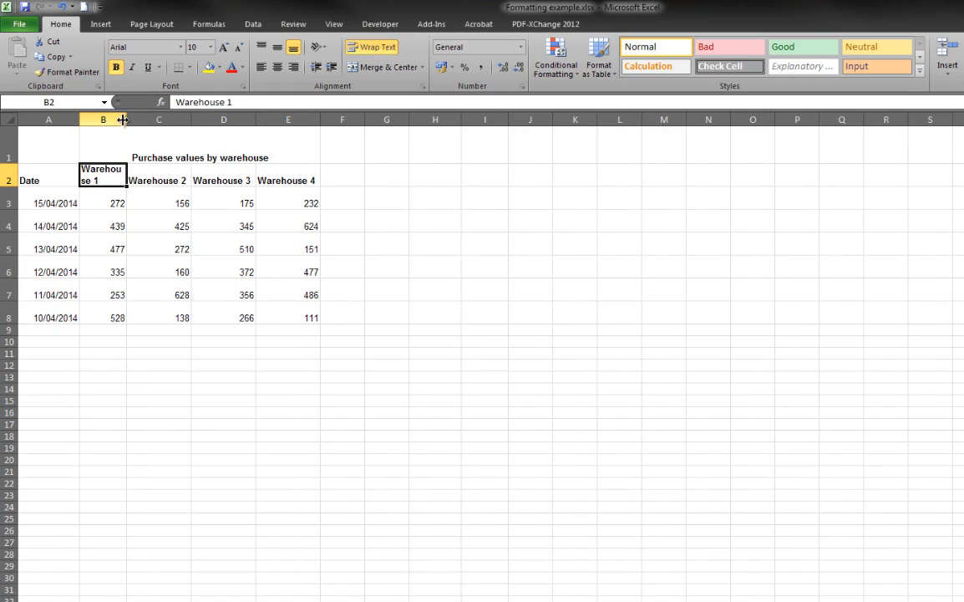
Turn off text wrapping for the Warehouse 1 header in B2
click(377, 48)
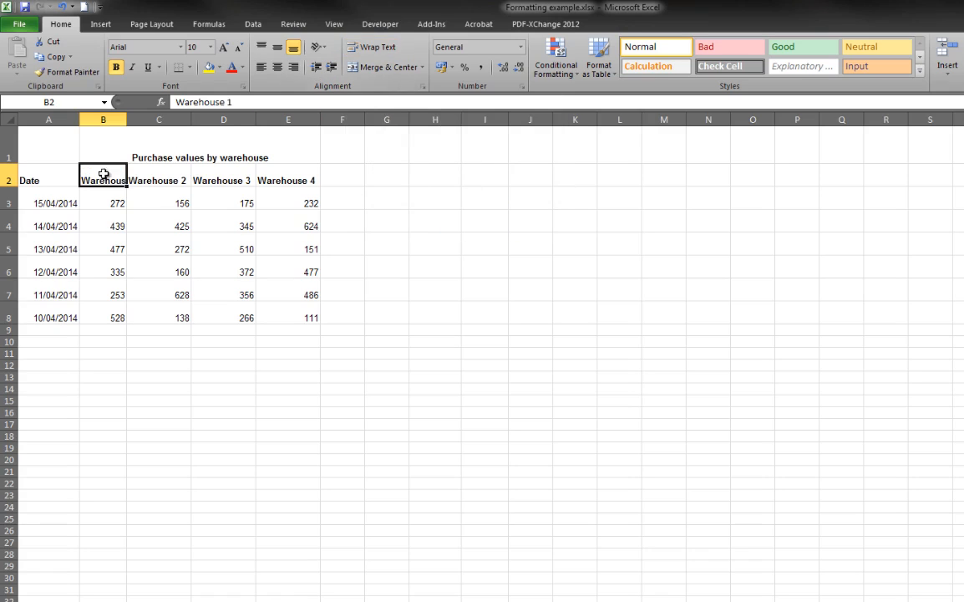
drag(159, 318, 157, 303)
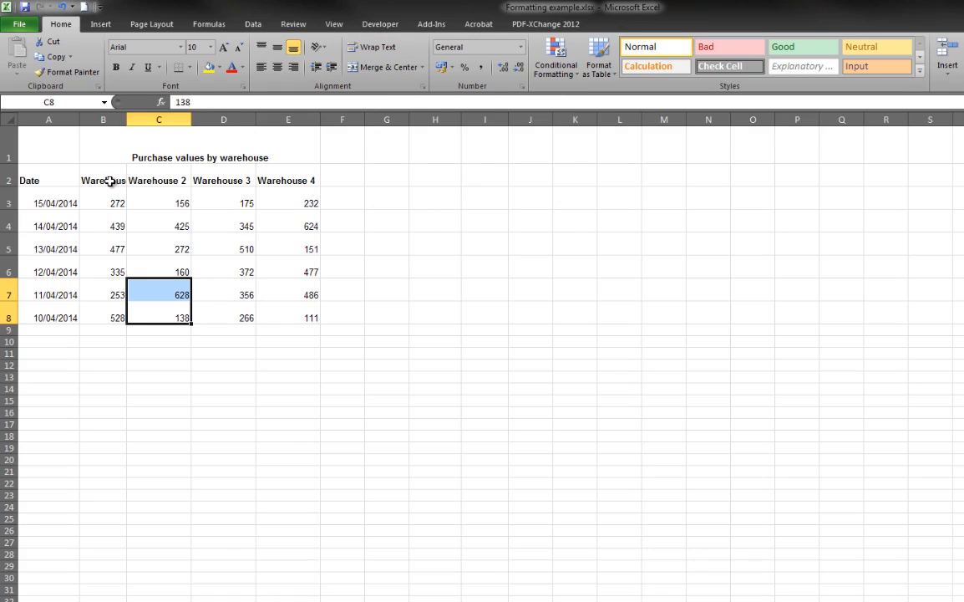
Undo the last column B changes to restore its wider width
click(159, 424)
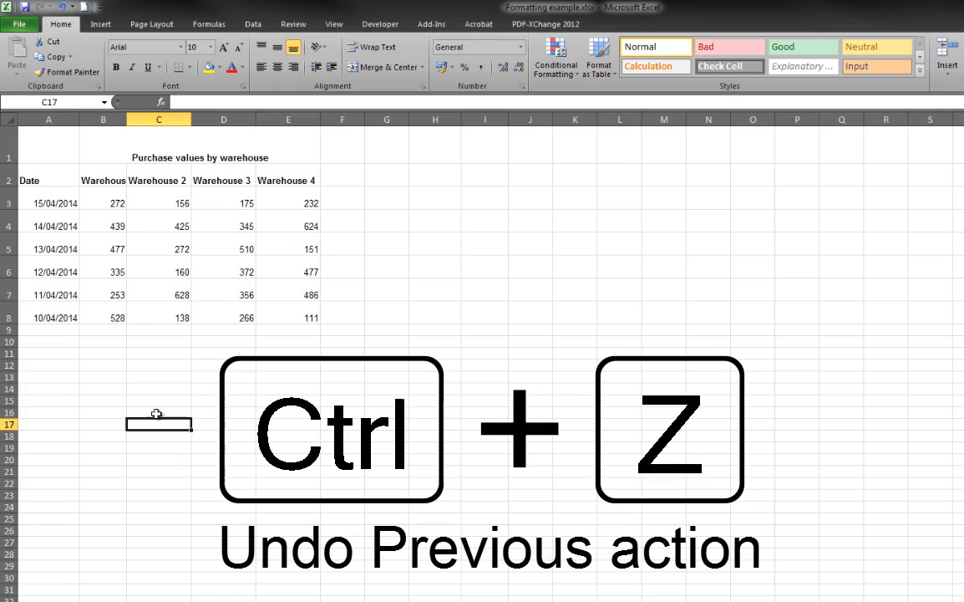
key(ctrl+z)
key(ctrl+z)
click(191, 423)
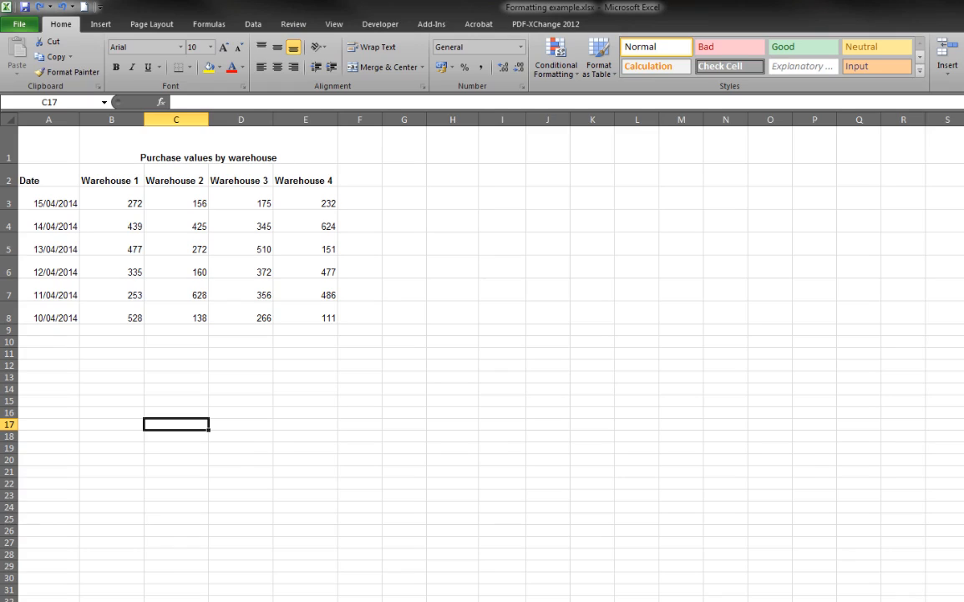
click(219, 529)
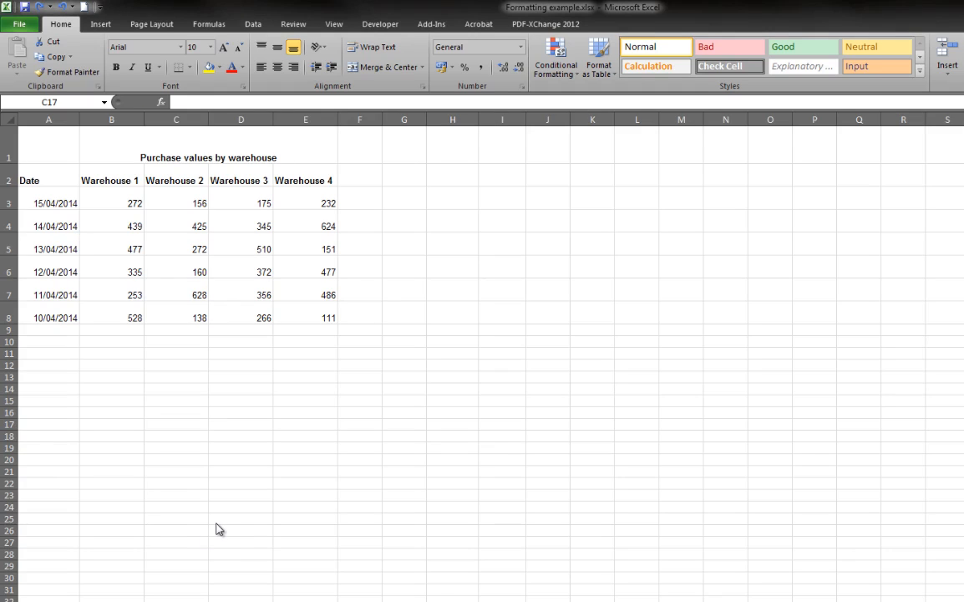
click(159, 429)
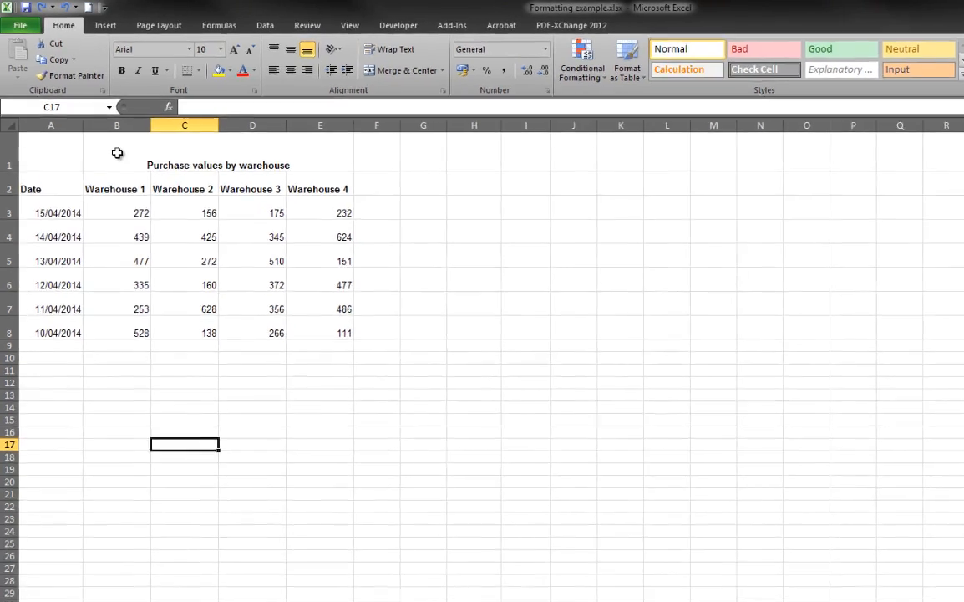
Apply outside borders around the whole table, A1:E8
drag(67, 148, 314, 317)
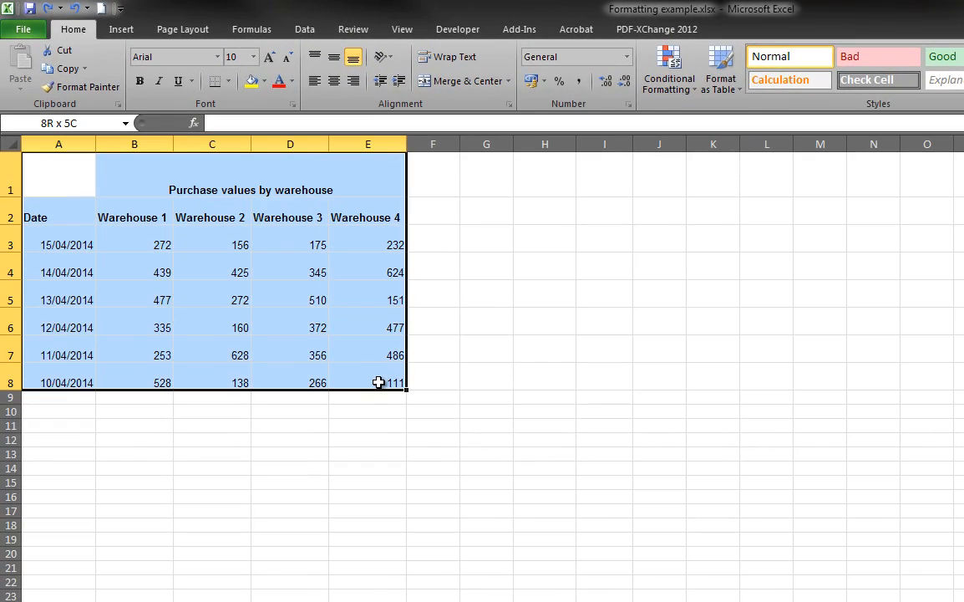
drag(379, 382, 380, 384)
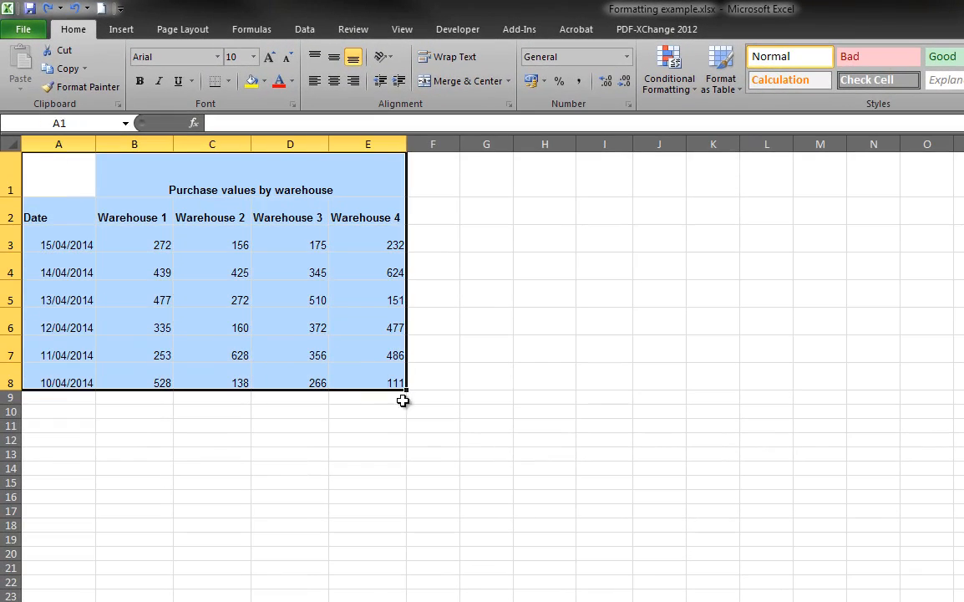
click(229, 82)
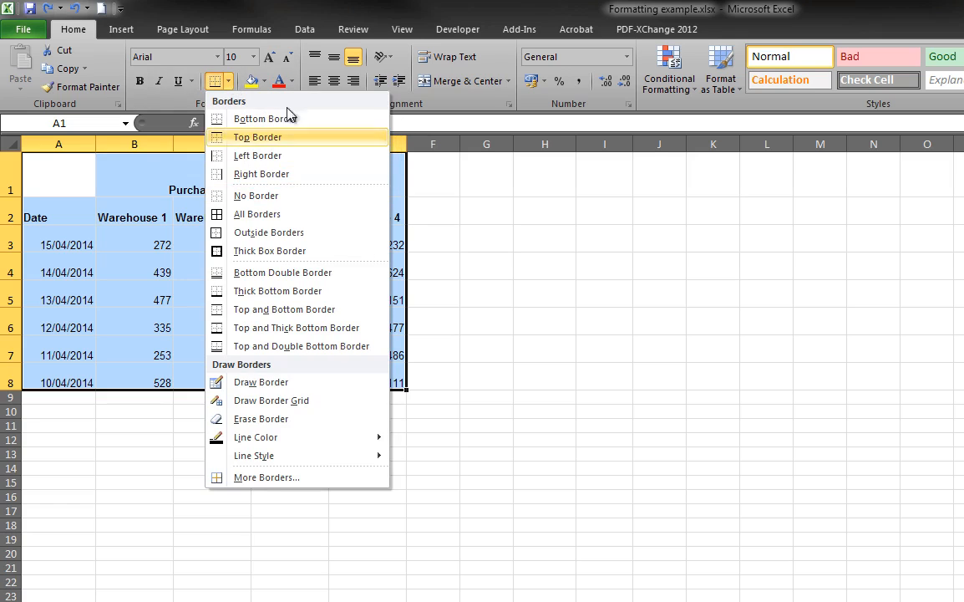
click(307, 234)
click(285, 533)
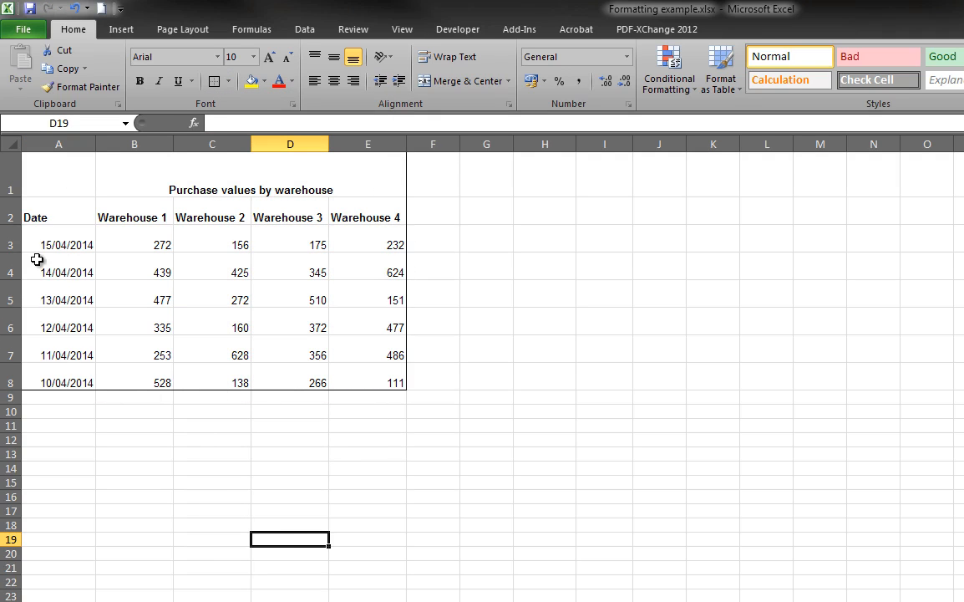
click(383, 595)
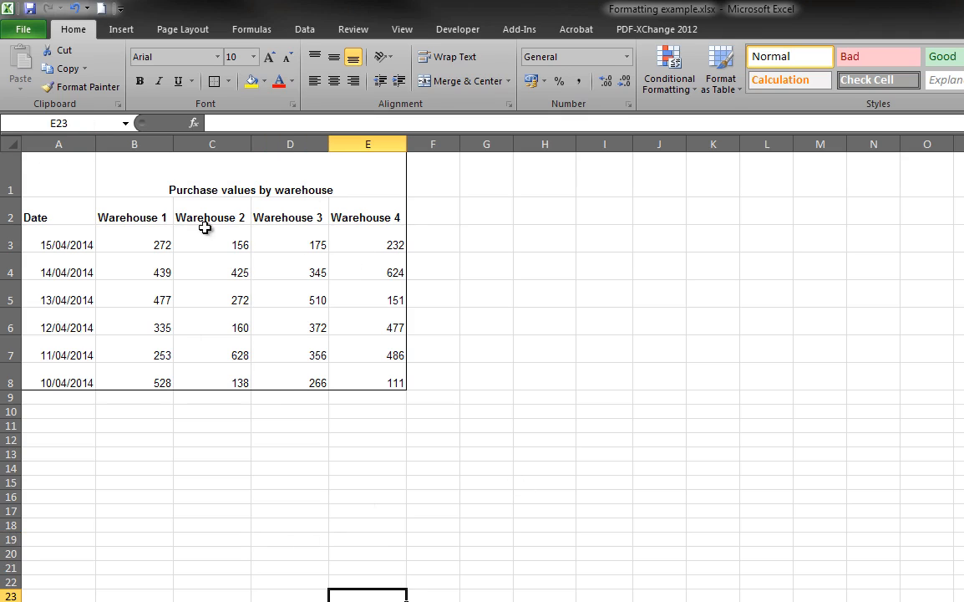
Fill the entire worksheet with white to hide the gridlines
click(451, 248)
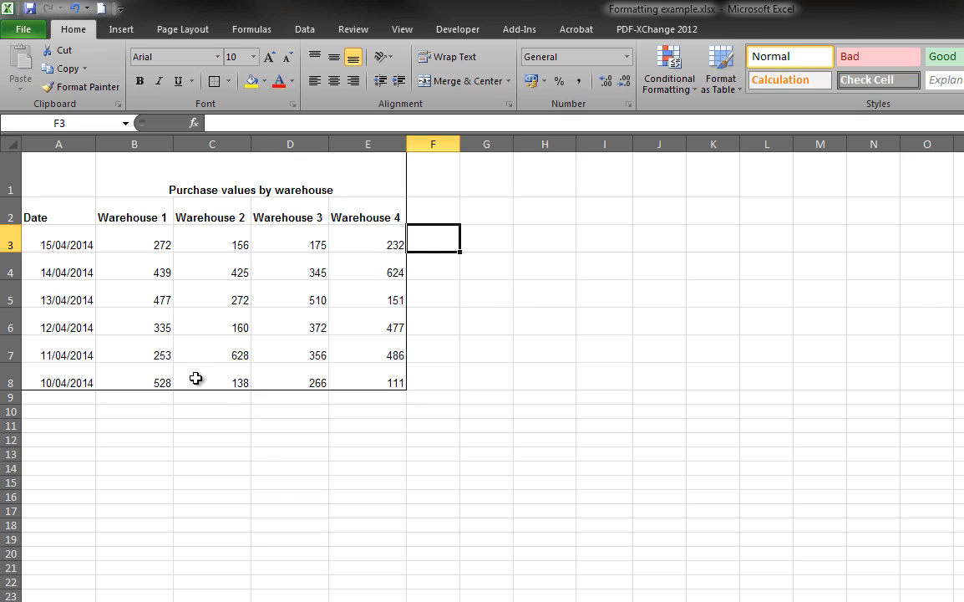
key(ctrl+a)
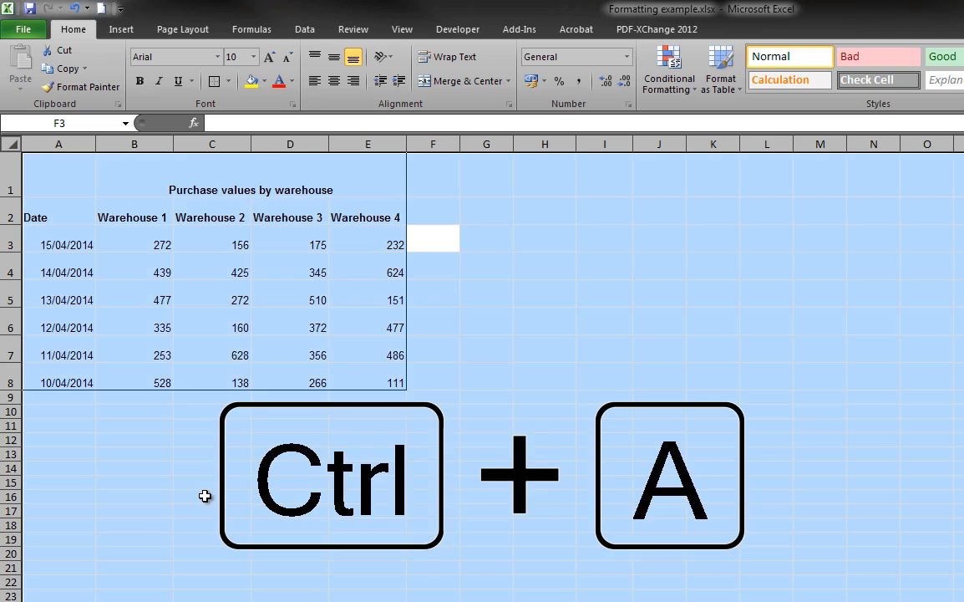
click(264, 83)
click(249, 115)
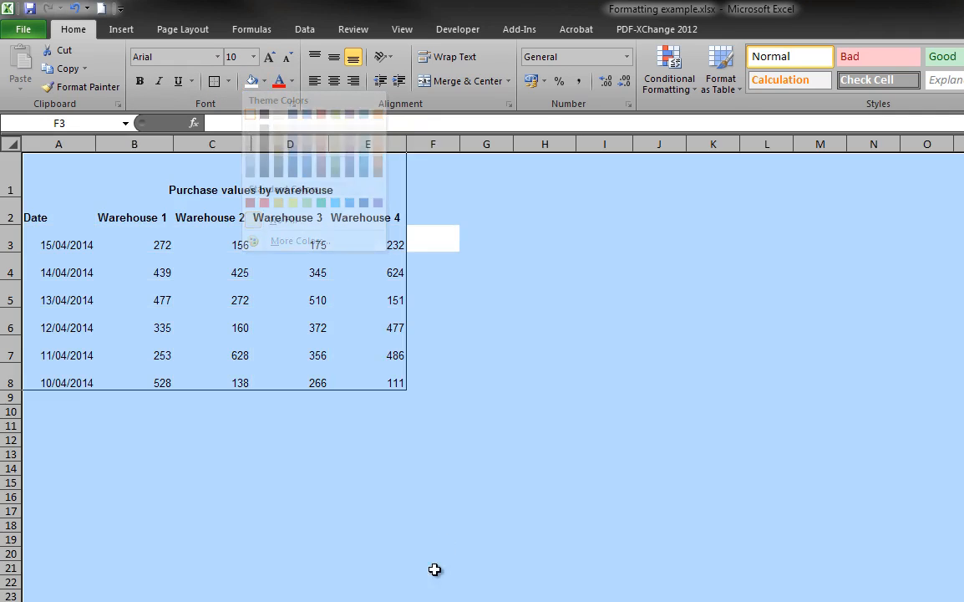
click(381, 580)
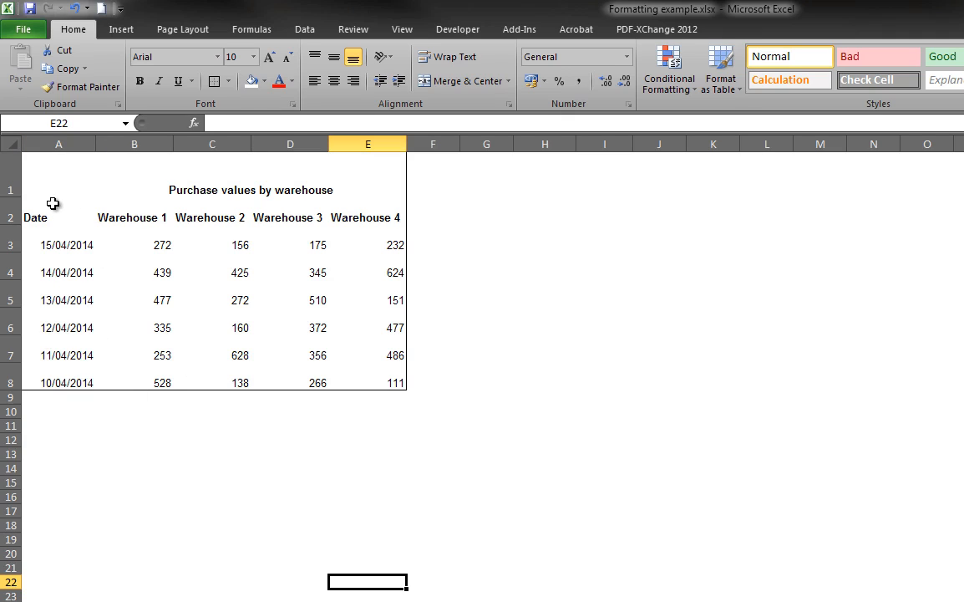
Add outside borders around the title cell B1:E1 and around the header row A2:E2
drag(112, 188, 385, 194)
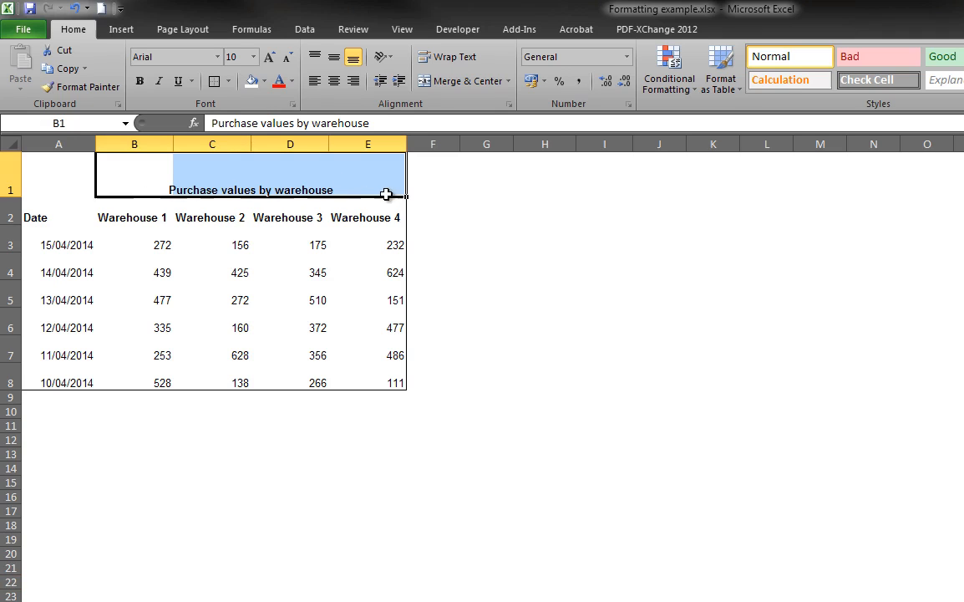
click(214, 81)
click(616, 349)
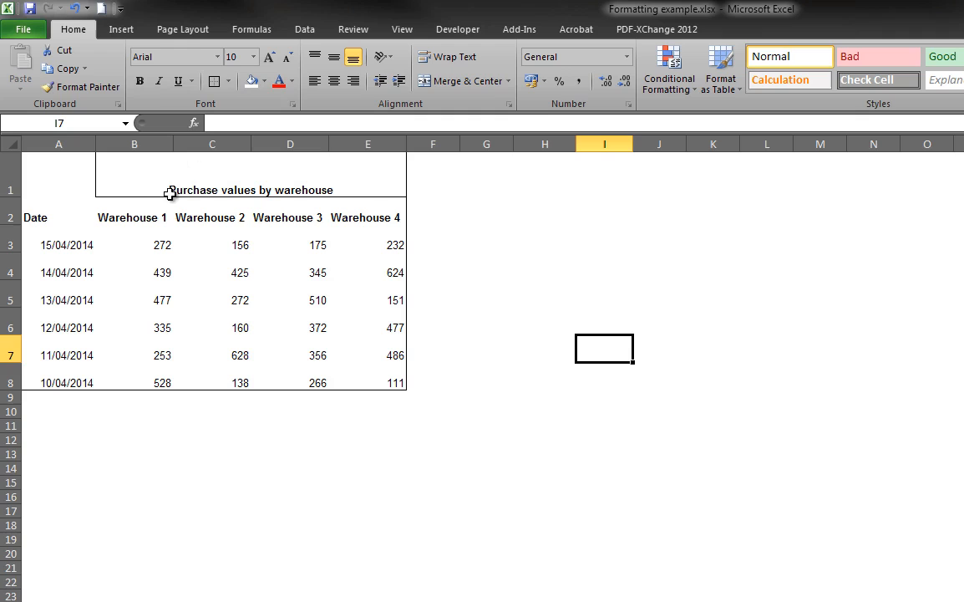
drag(38, 216, 368, 215)
click(214, 81)
click(420, 263)
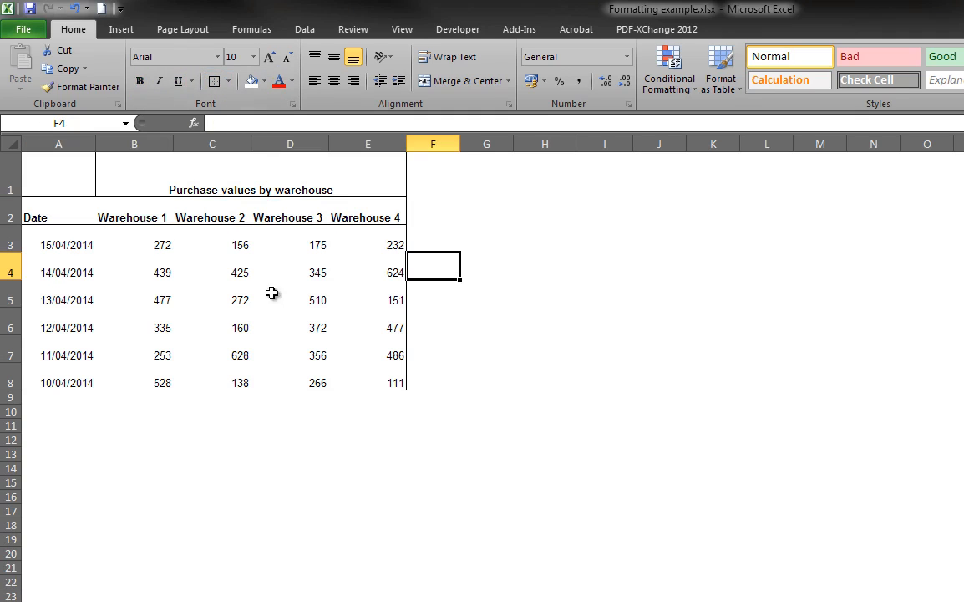
click(290, 551)
Merge and center A1:A2 for the Date header and put an outside border around the Warehouse 1 header in B2
drag(65, 171, 70, 202)
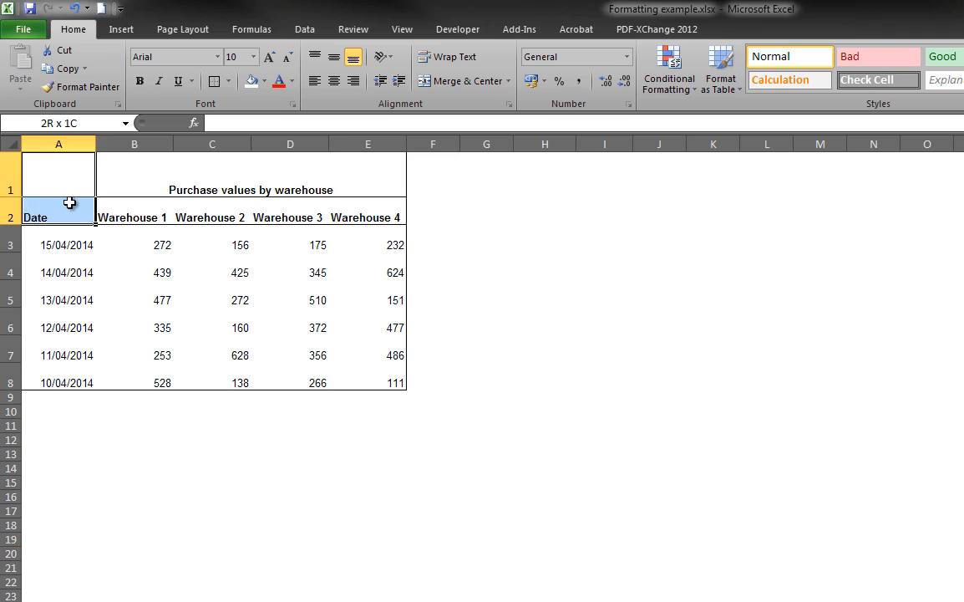
click(443, 81)
click(573, 348)
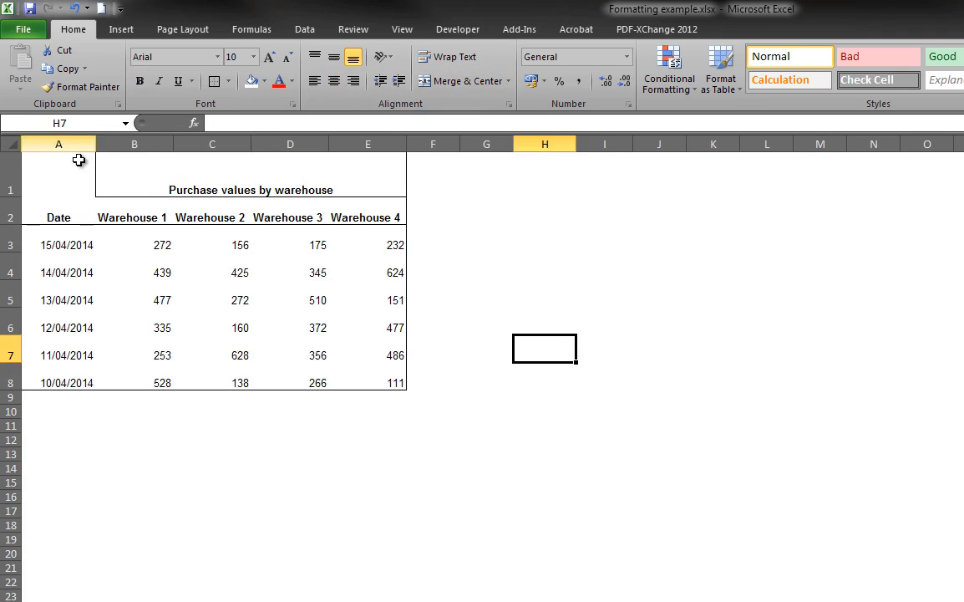
click(125, 215)
click(476, 266)
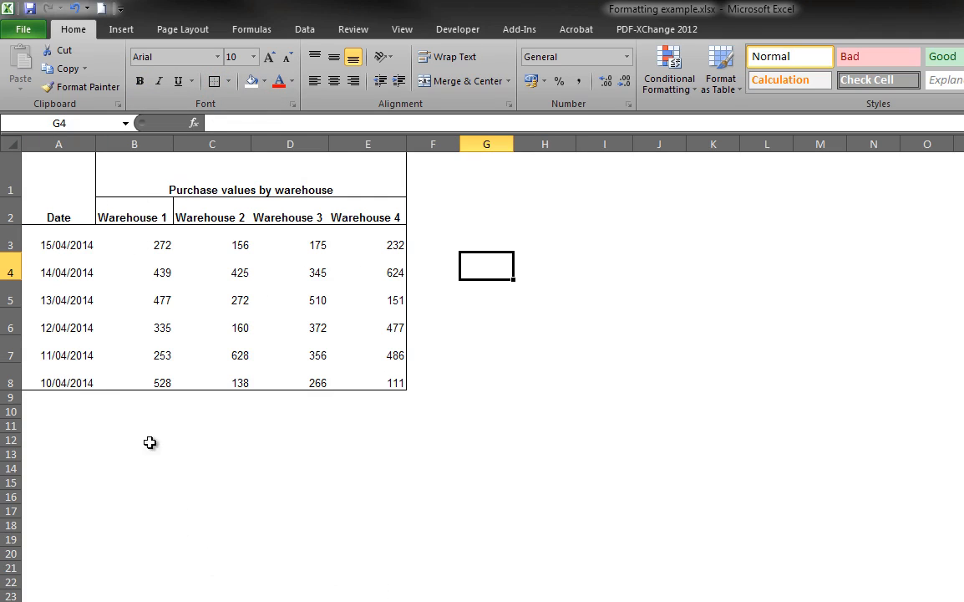
Apply all borders to the data range A3:E8
drag(57, 195, 293, 298)
click(194, 350)
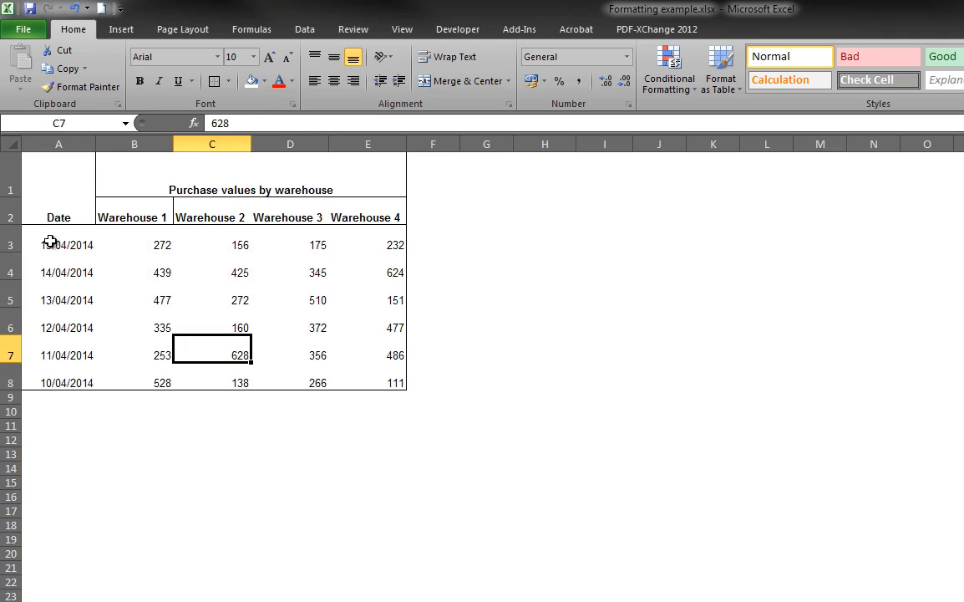
drag(47, 238, 368, 380)
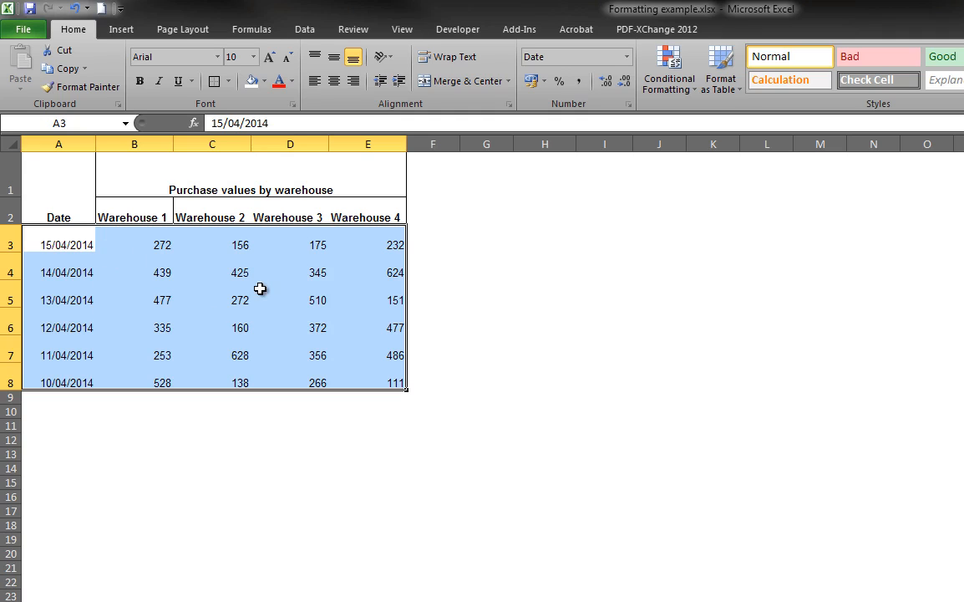
click(229, 83)
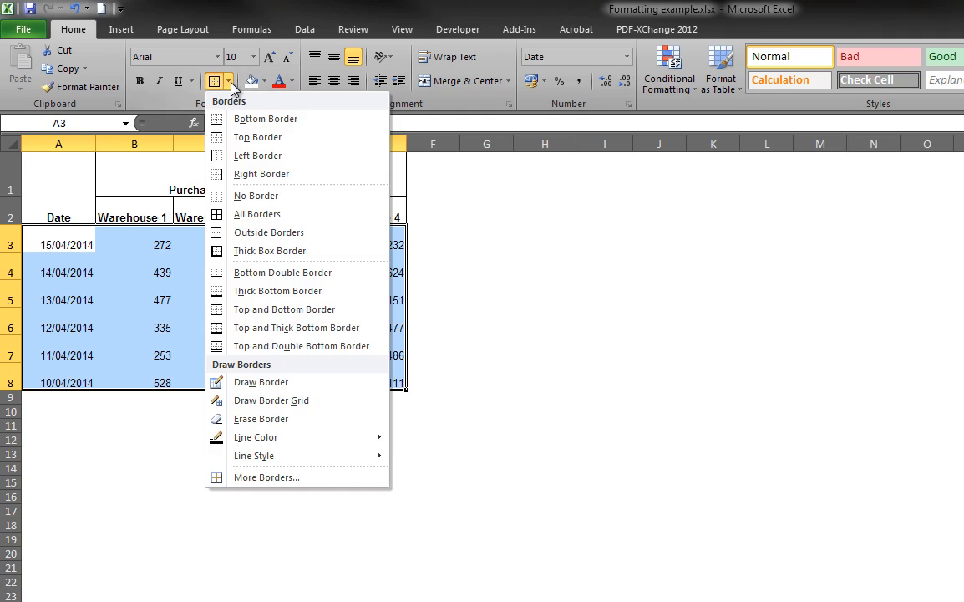
click(280, 219)
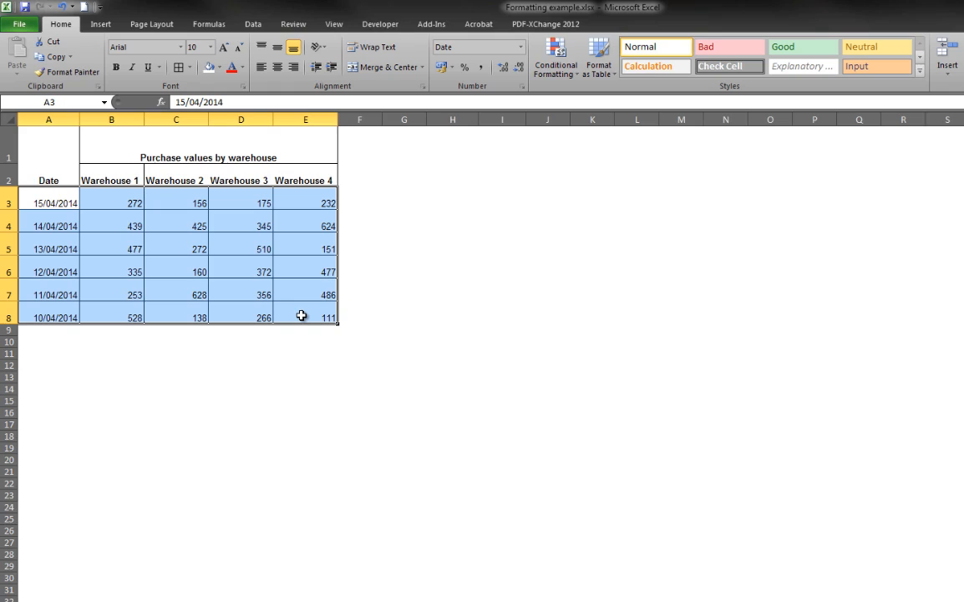
Change the inside borders of A3:E8 to a dashed light grey line, keeping the solid outline
right_click(184, 207)
click(235, 397)
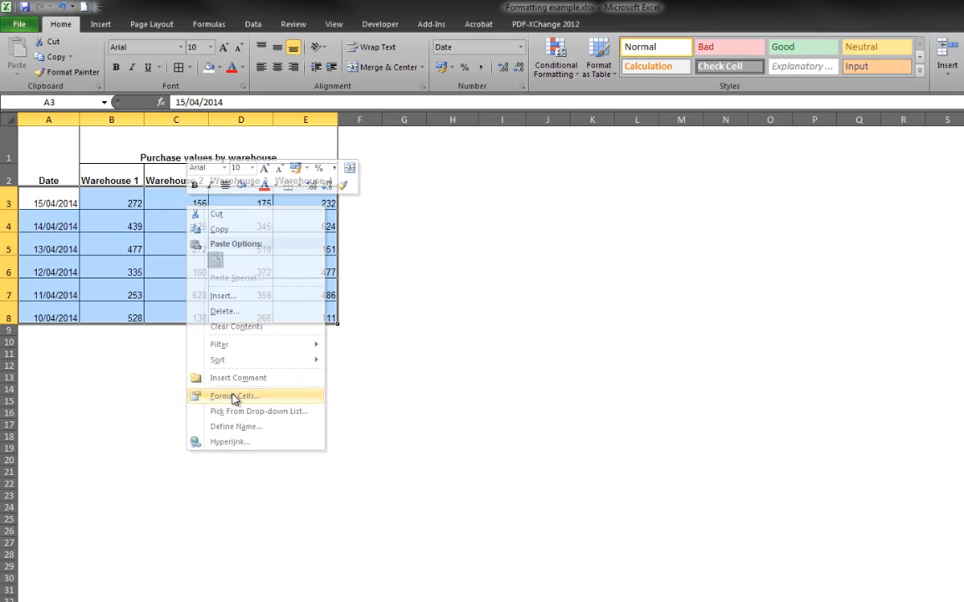
drag(466, 222, 442, 199)
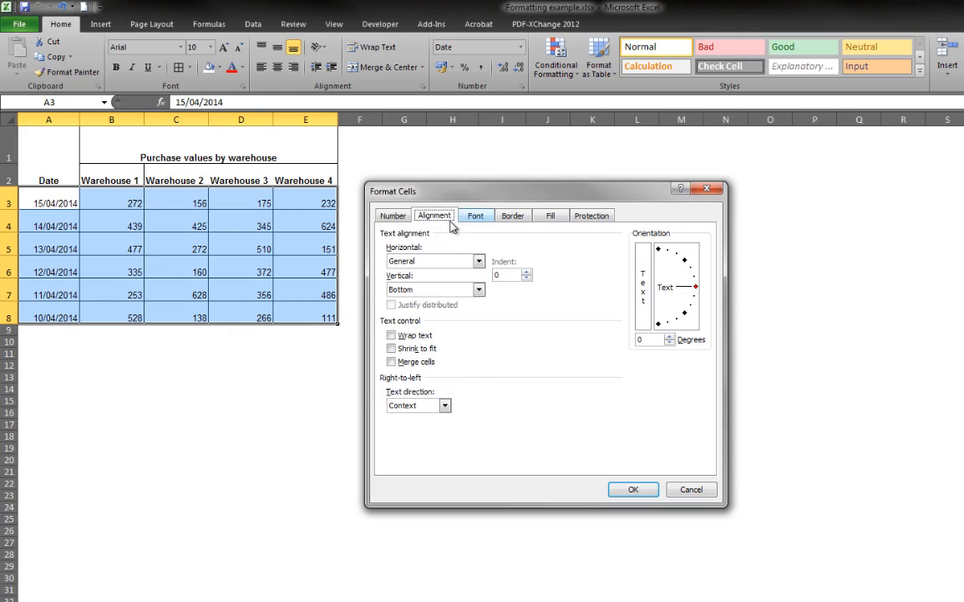
click(511, 216)
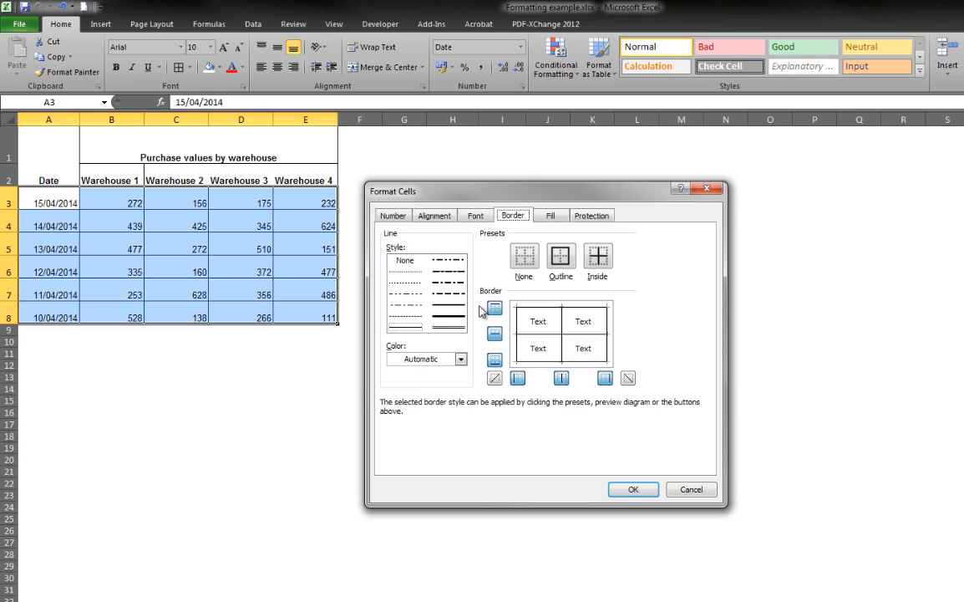
click(416, 320)
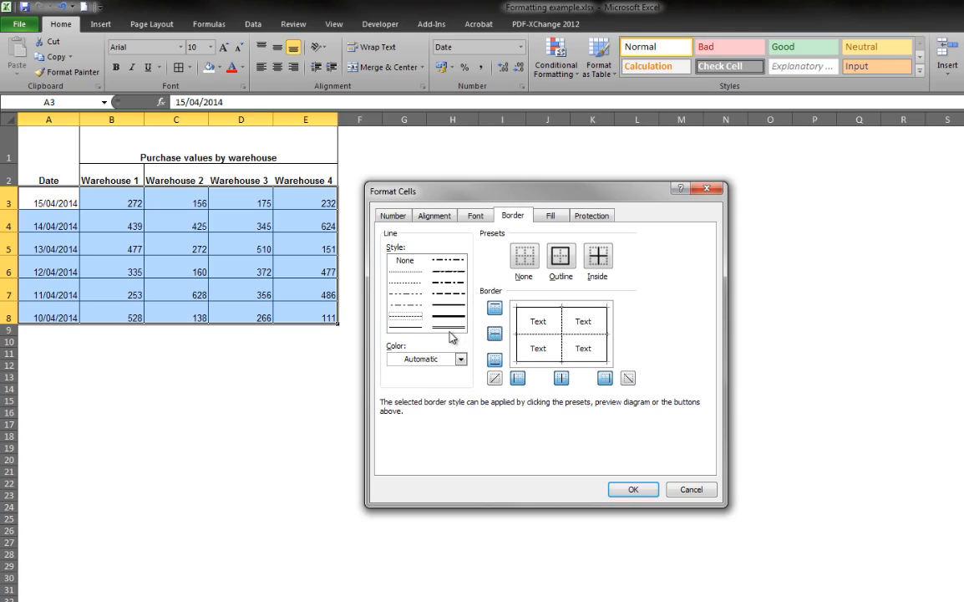
click(460, 359)
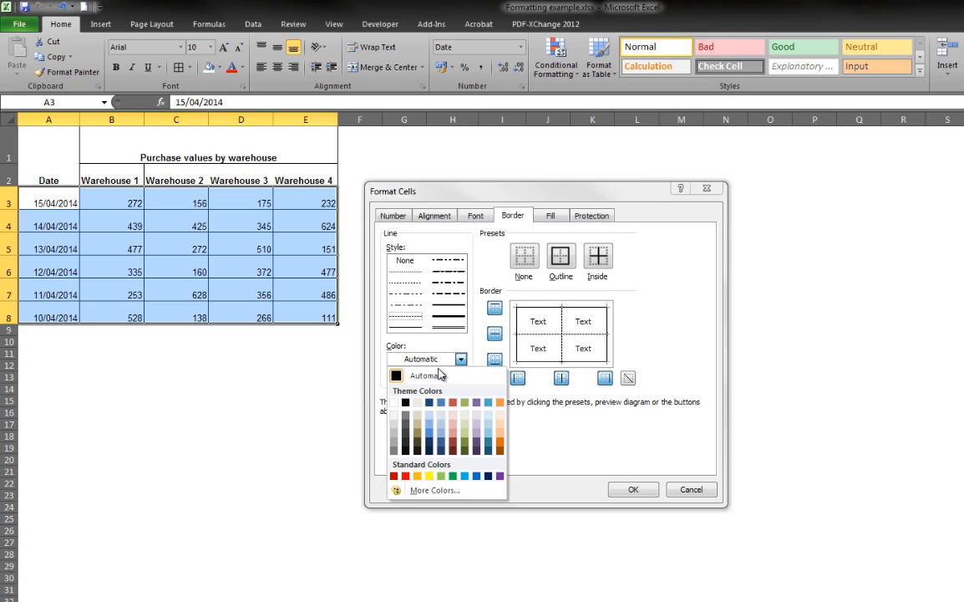
click(395, 426)
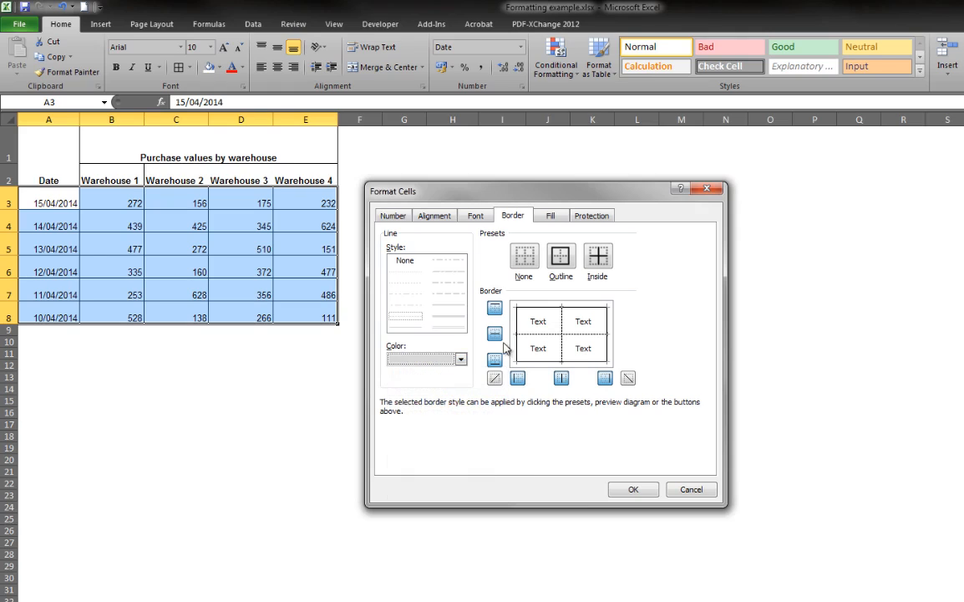
click(561, 380)
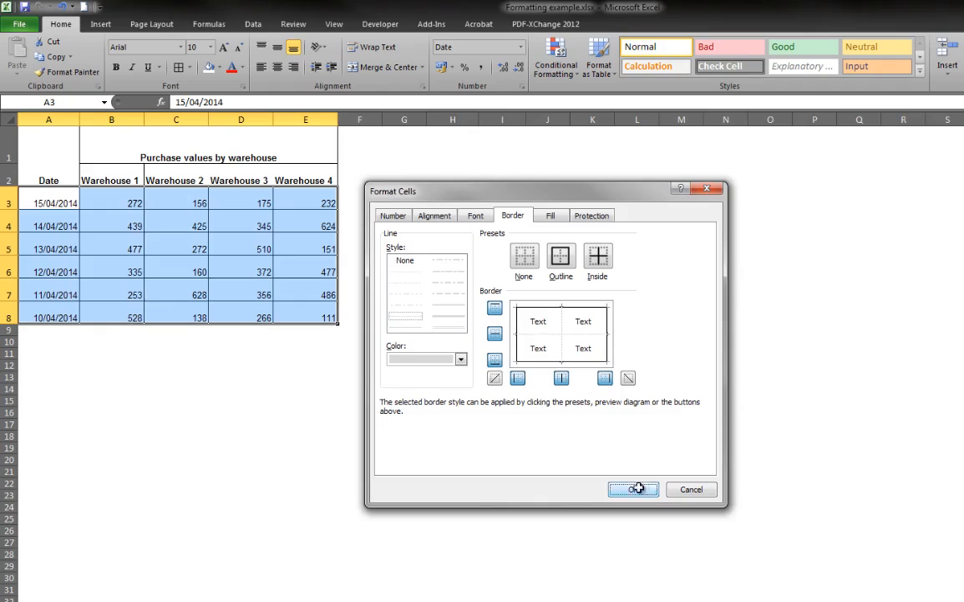
click(634, 488)
click(502, 401)
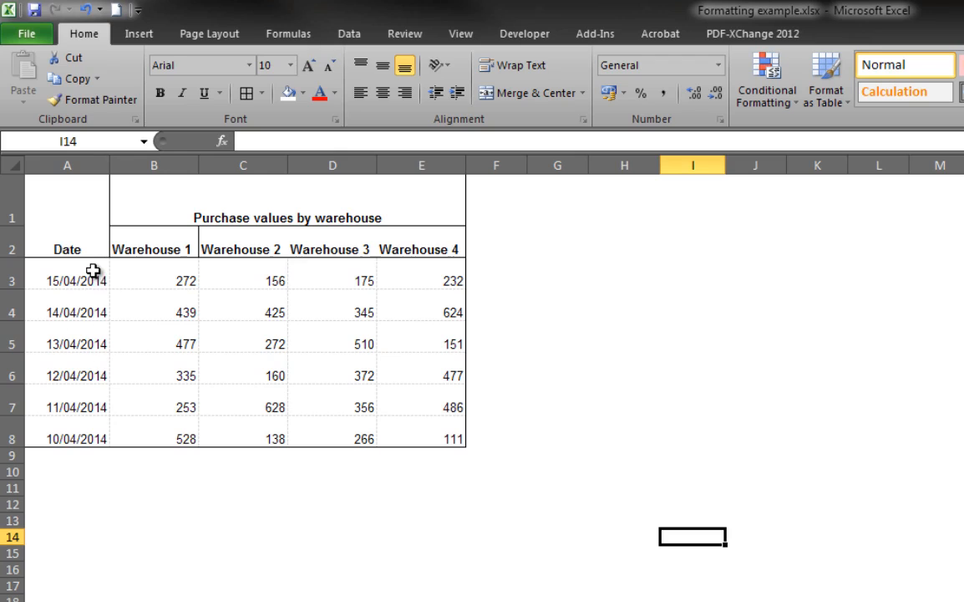
Give the date cells A3:A8 a solid right border in the automatic color
drag(84, 272, 85, 436)
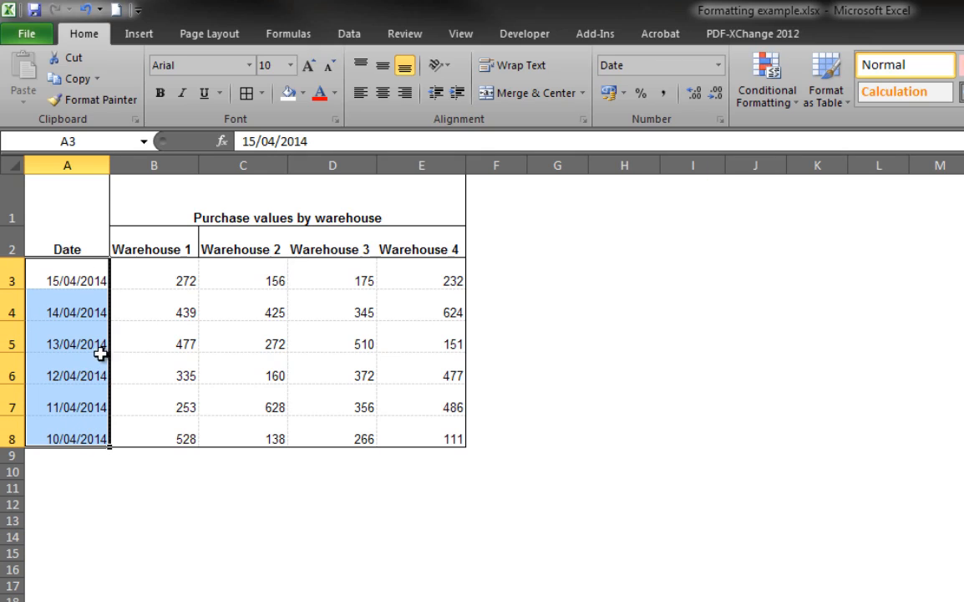
key(ctrl+1)
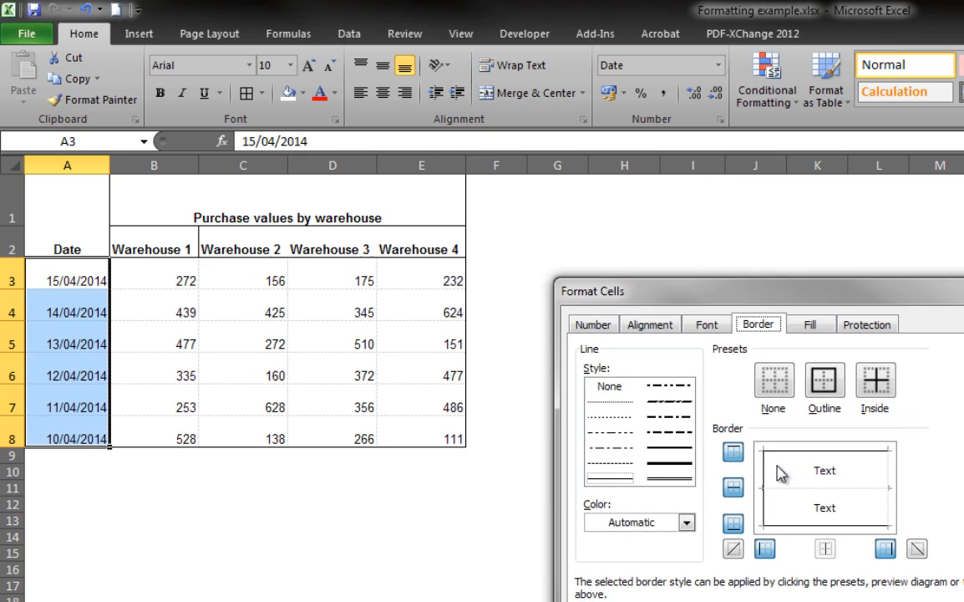
click(886, 550)
key(Return)
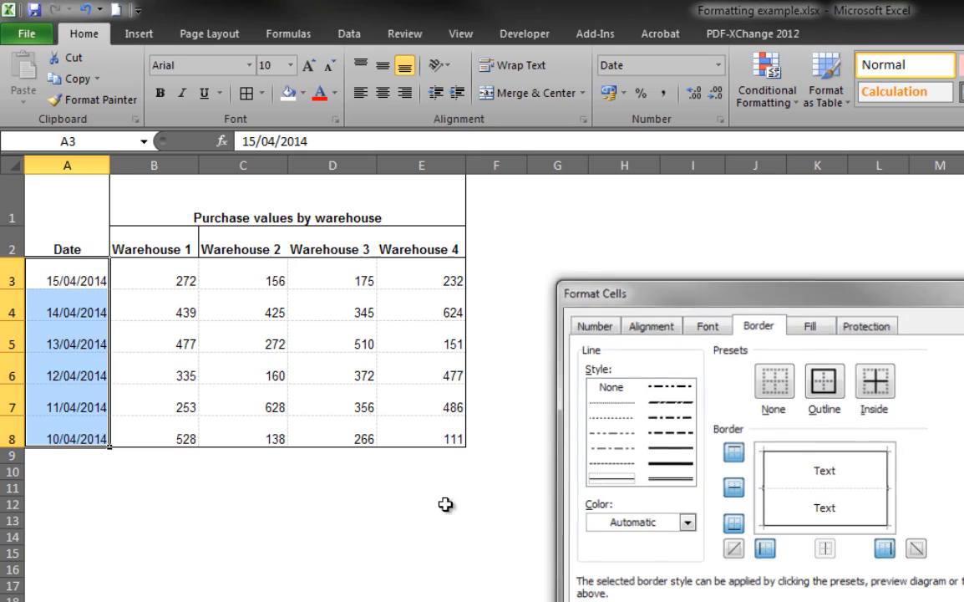
click(436, 554)
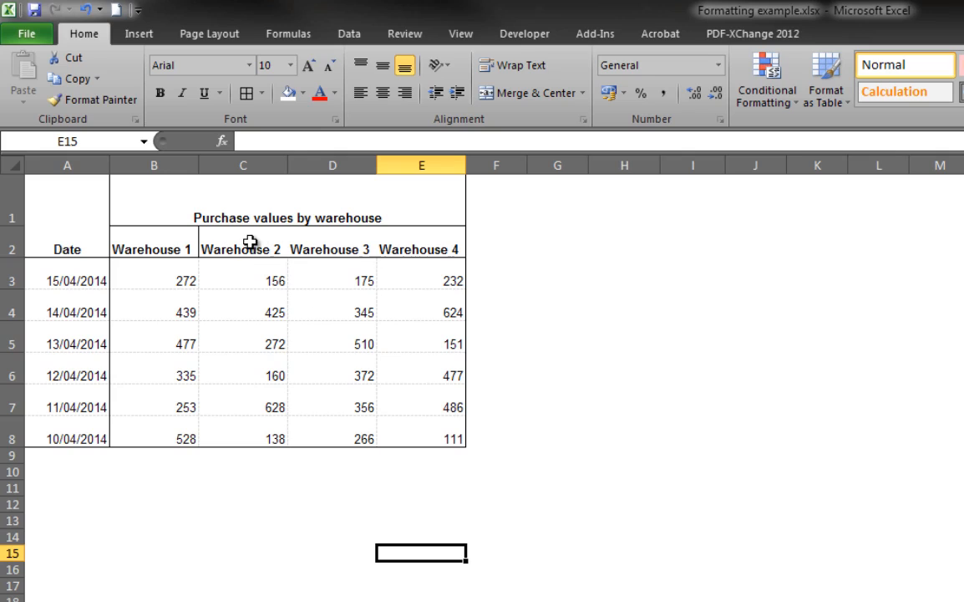
Apply all borders to the Warehouse 2 to Warehouse 4 headers in C2:E2
click(283, 239)
drag(282, 240, 424, 248)
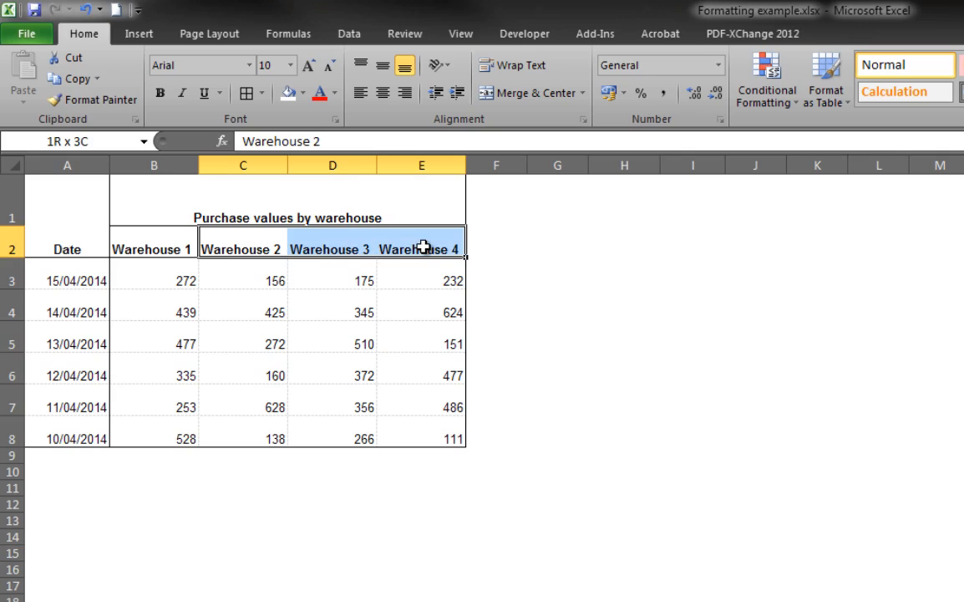
click(253, 94)
drag(692, 342, 693, 372)
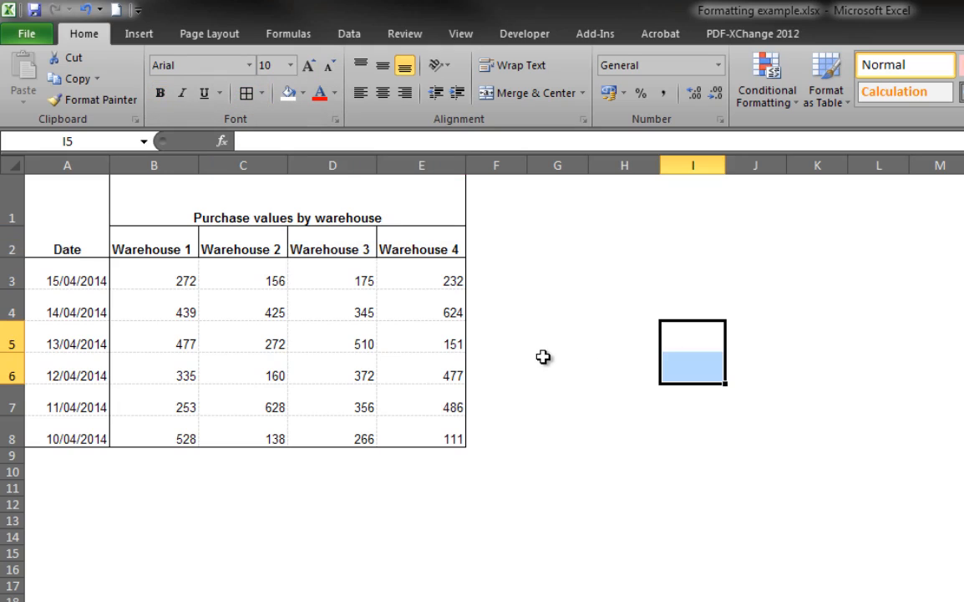
key(alt+Tab)
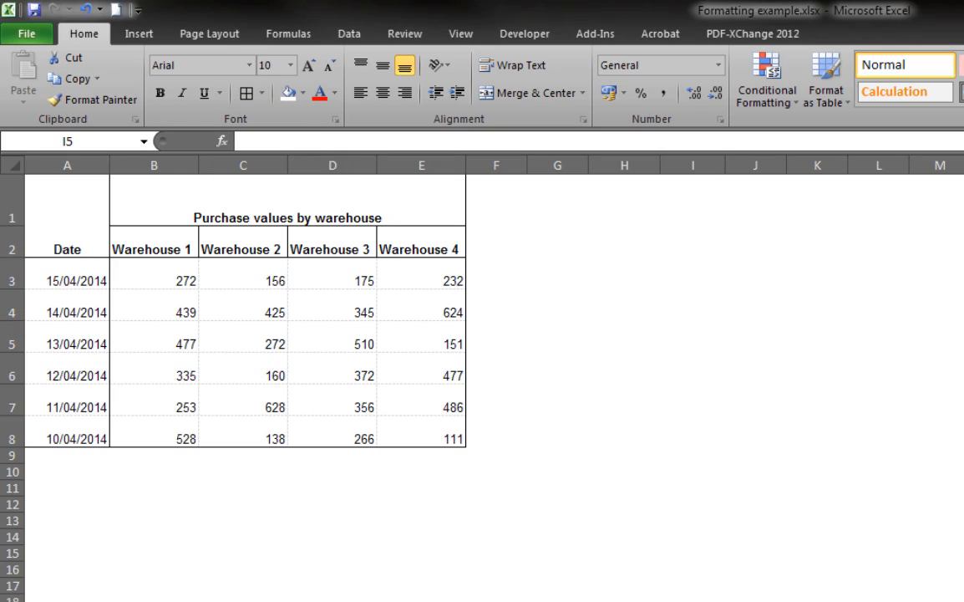
key(alt+Tab)
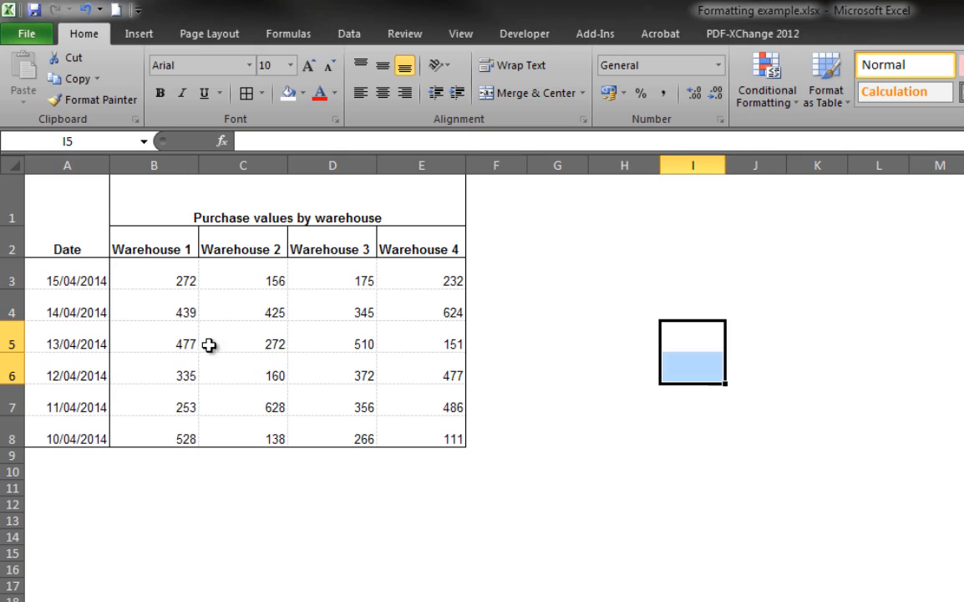
click(607, 364)
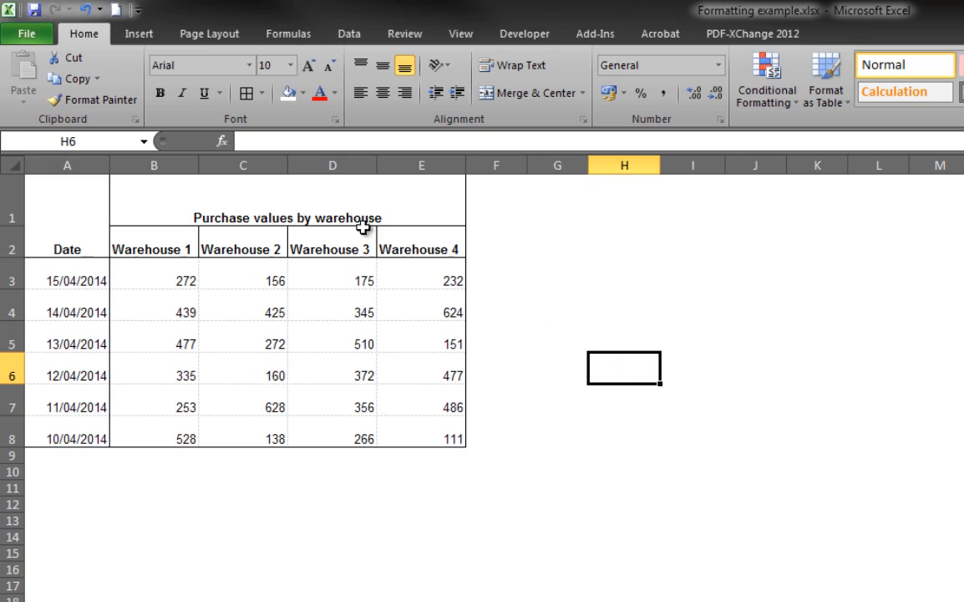
click(240, 187)
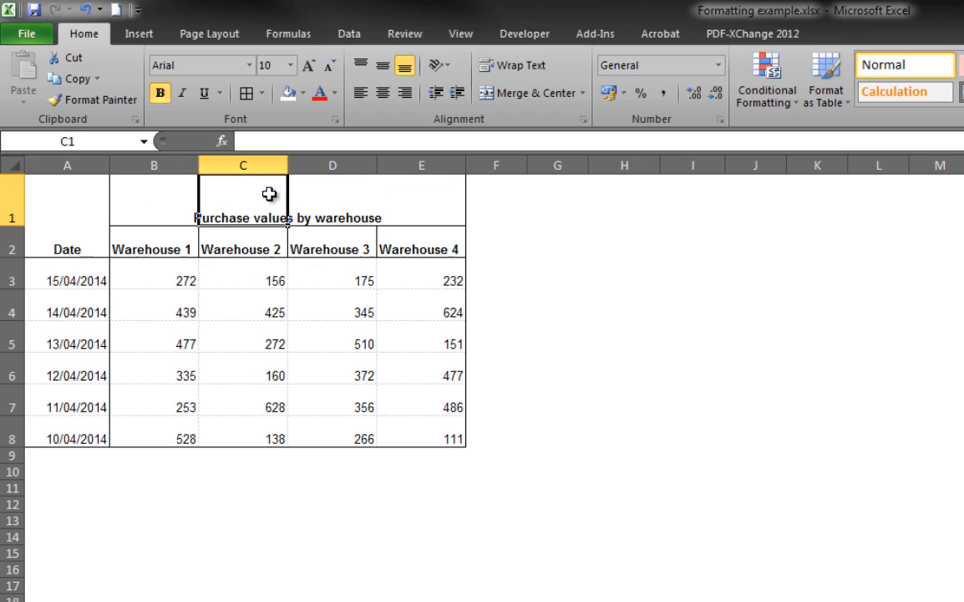
click(742, 433)
click(135, 201)
drag(253, 204, 422, 207)
click(694, 312)
Fill the title cells B1:E1 with the standard yellow color
drag(146, 194, 436, 205)
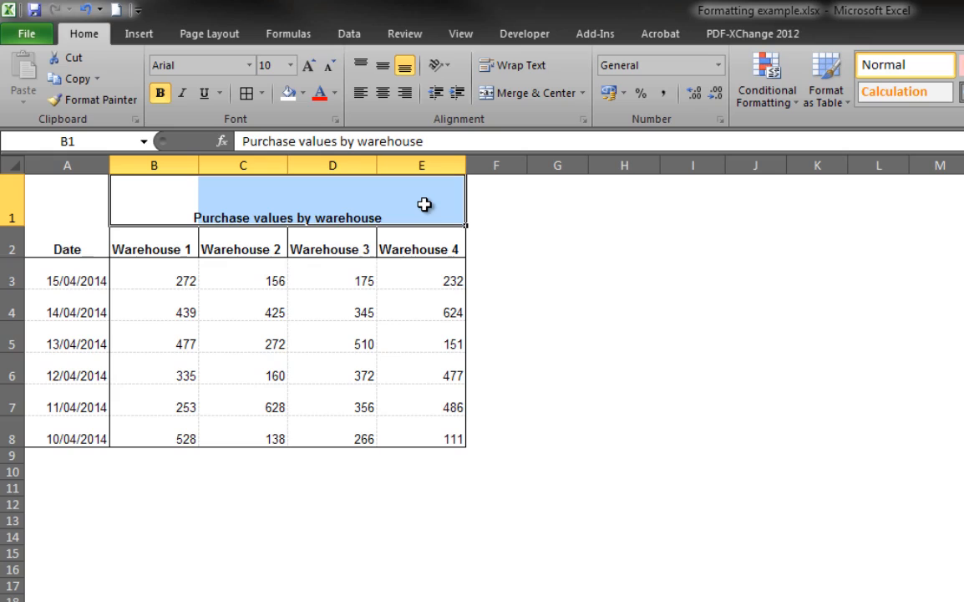
click(306, 94)
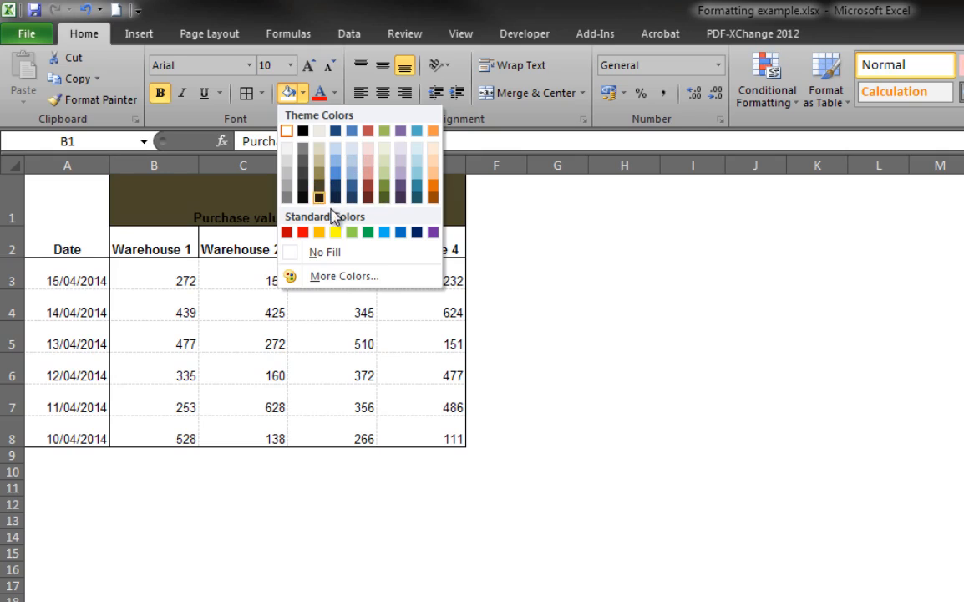
click(337, 234)
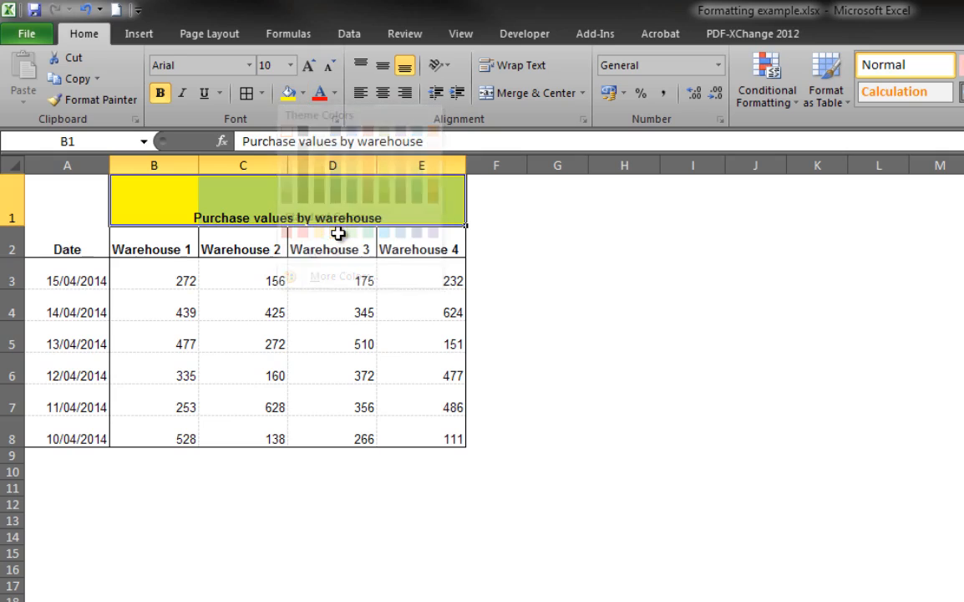
click(535, 244)
Set the font size of the table title in B1:E1 to 14
drag(165, 203, 459, 204)
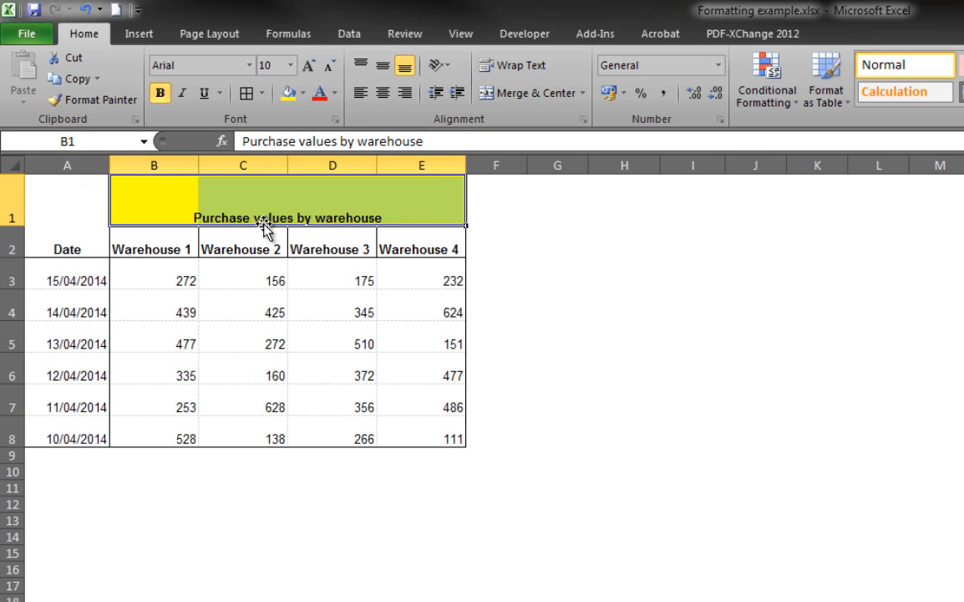
click(268, 66)
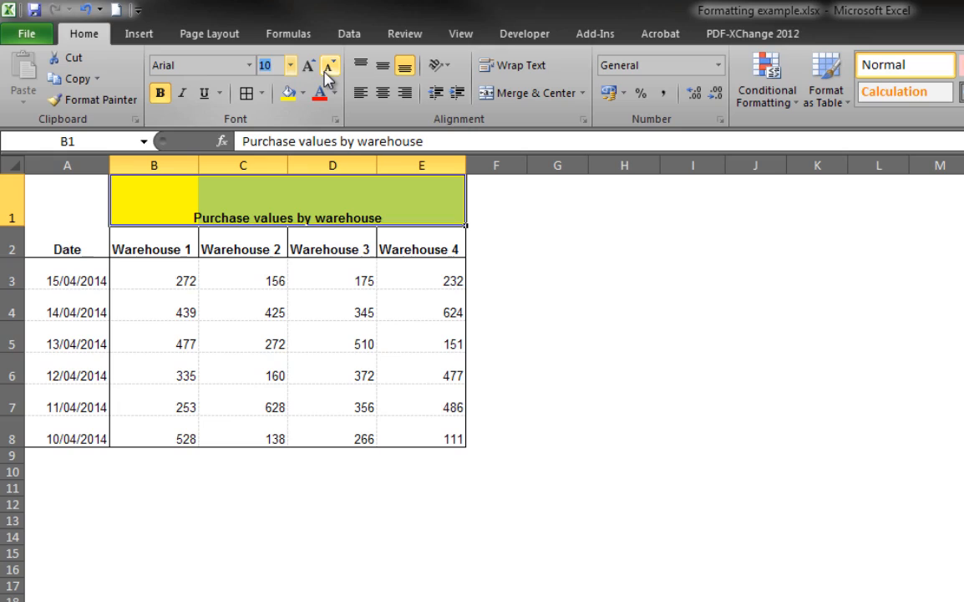
key(Return)
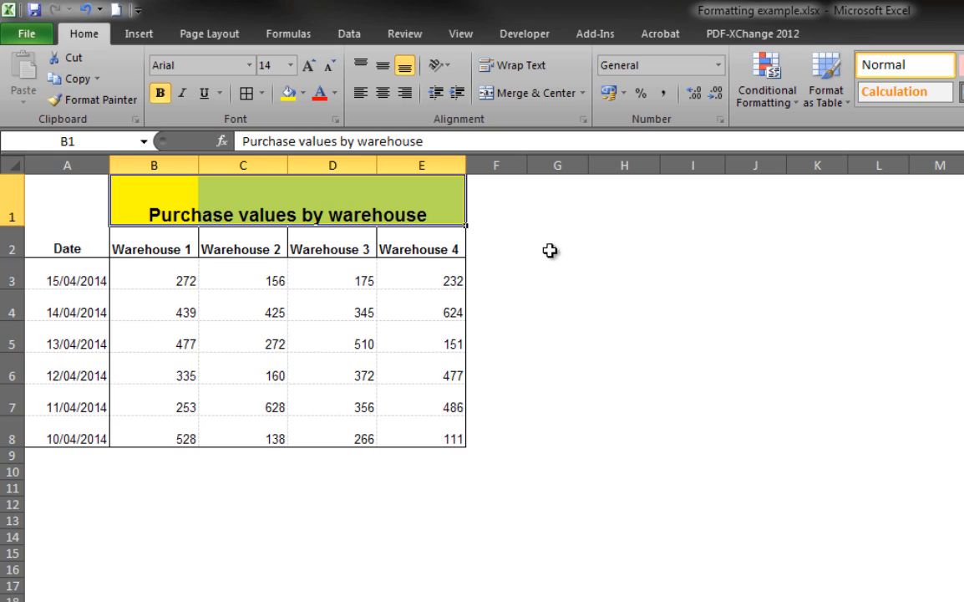
Center the title vertically in row 1 and set its horizontal alignment to Center Across Selection over B1:E1
click(385, 96)
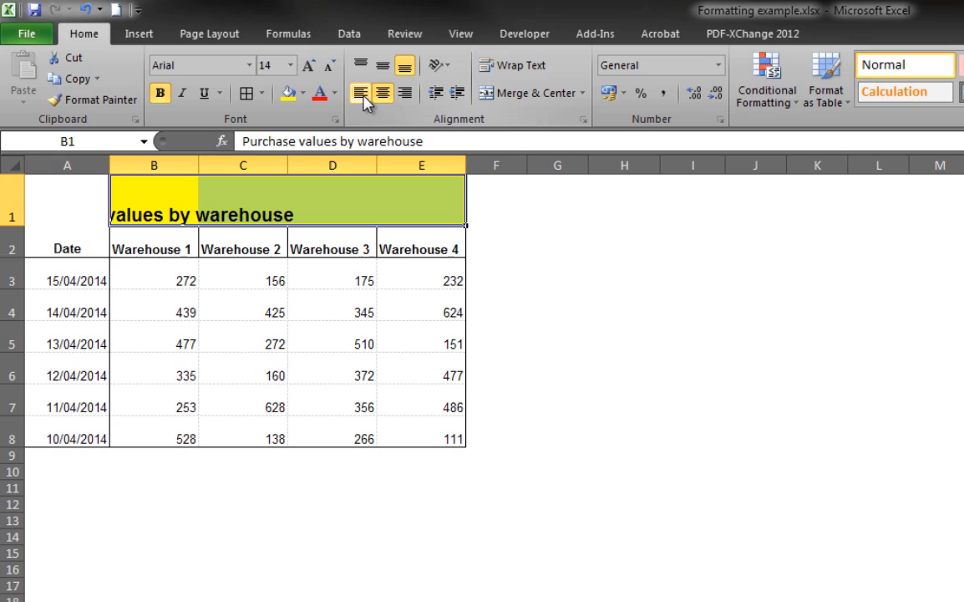
click(383, 65)
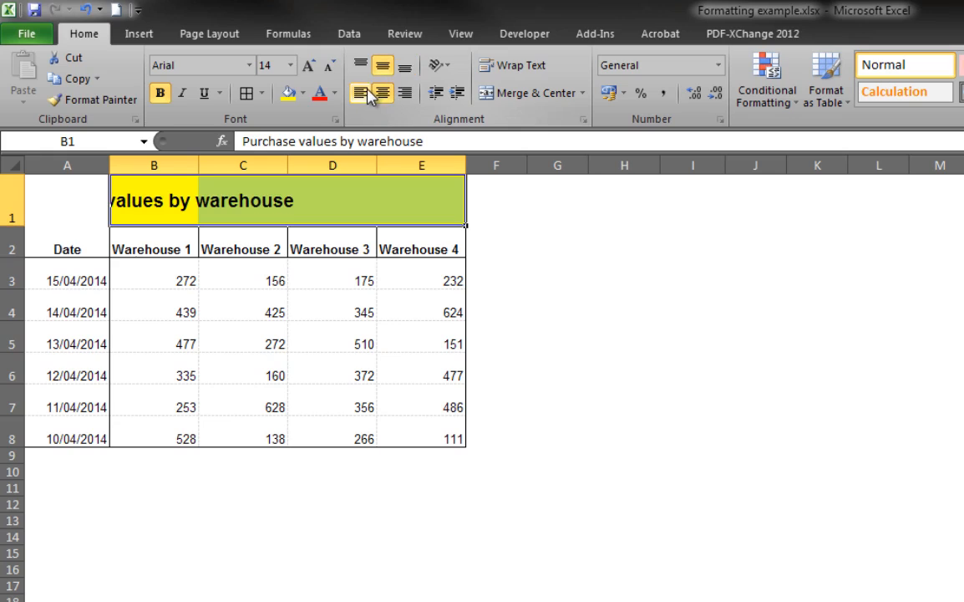
click(131, 201)
drag(131, 201, 401, 208)
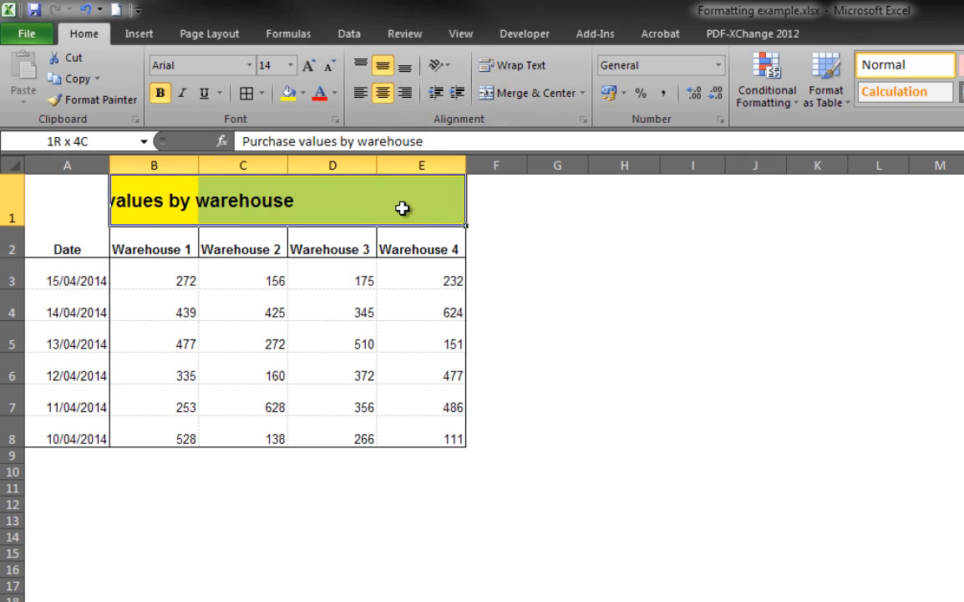
key(ctrl+1)
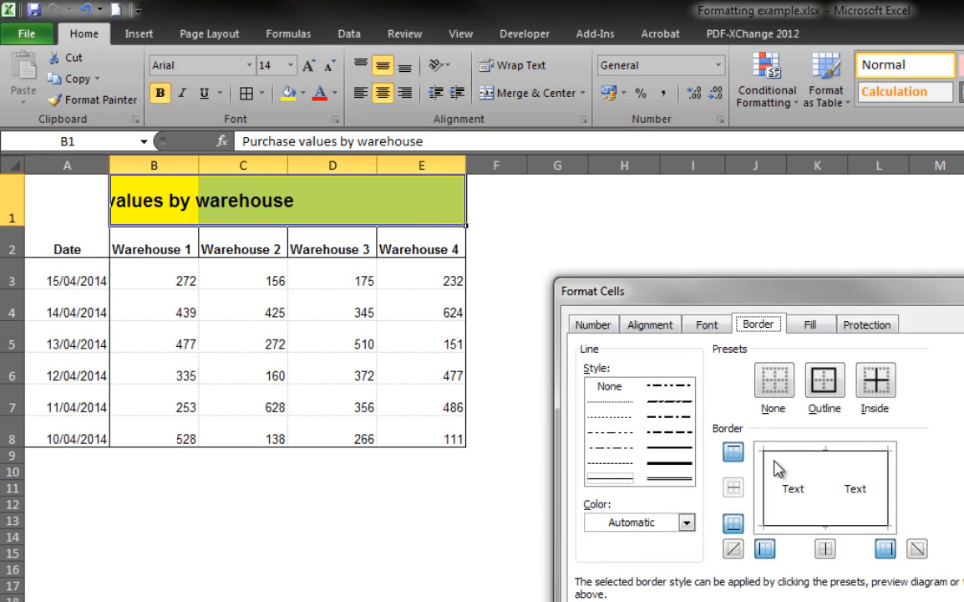
click(649, 325)
click(618, 387)
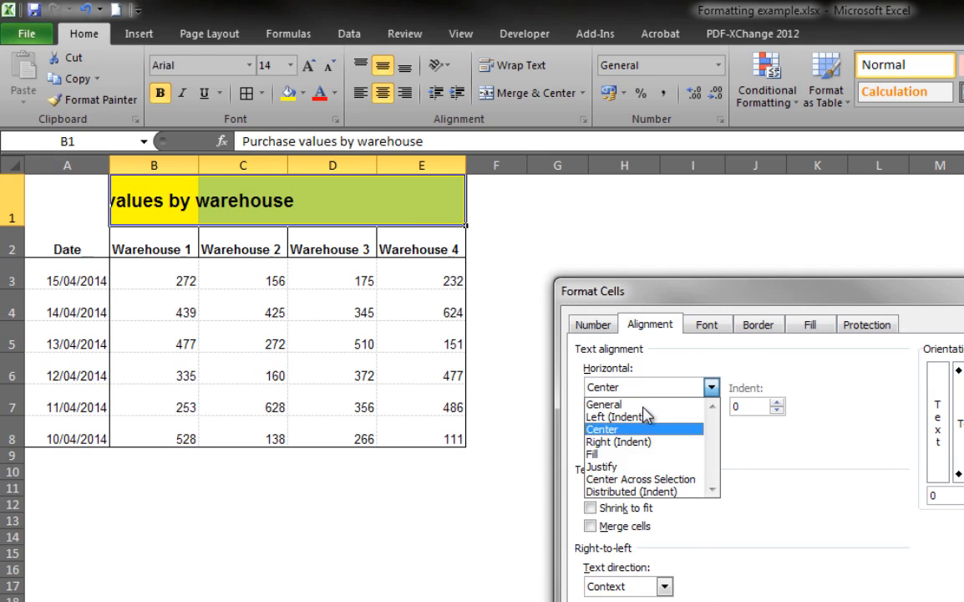
click(643, 479)
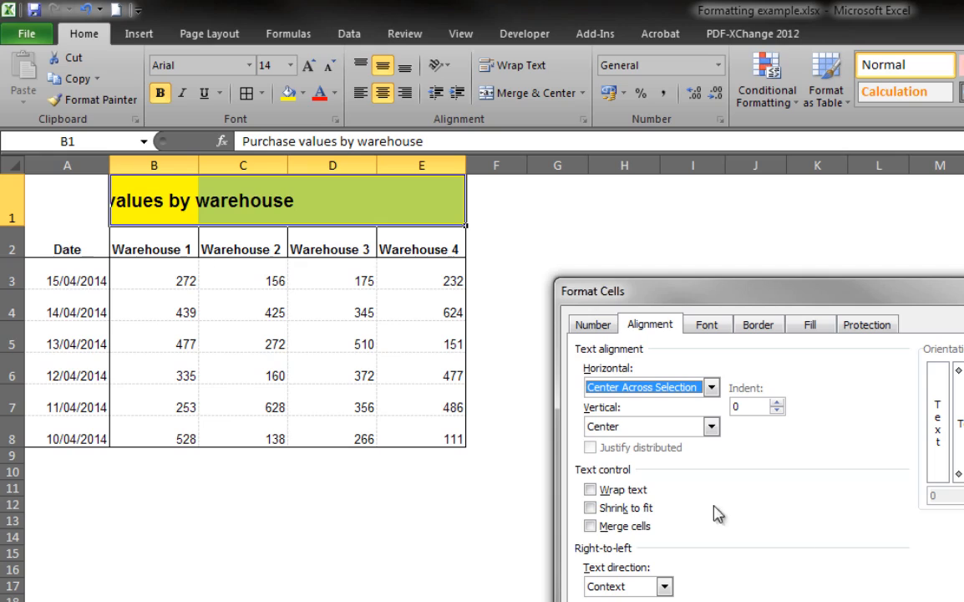
key(Return)
click(743, 433)
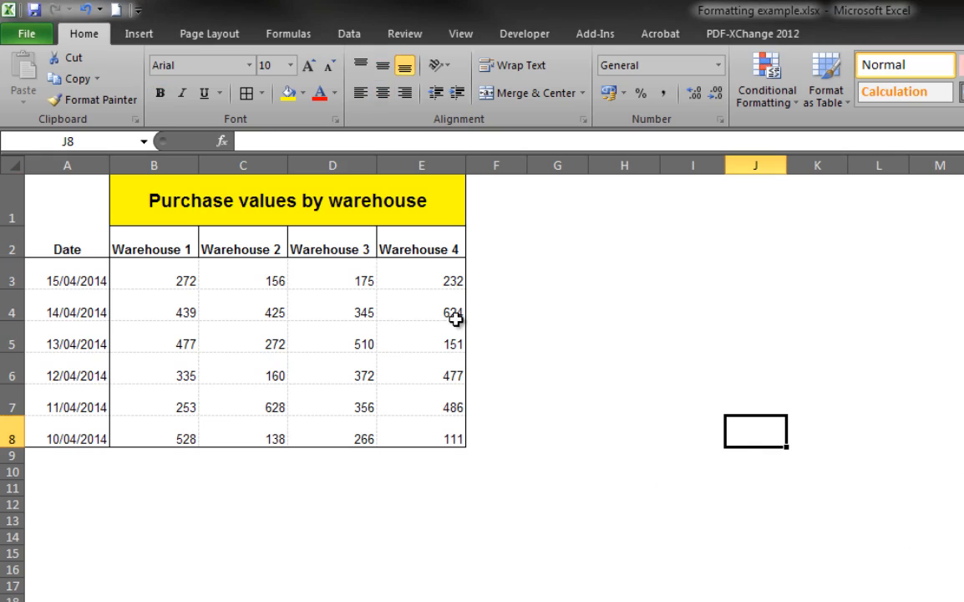
Fill the Warehouse 1 column B2:B8 with the lightest grey theme color
click(667, 325)
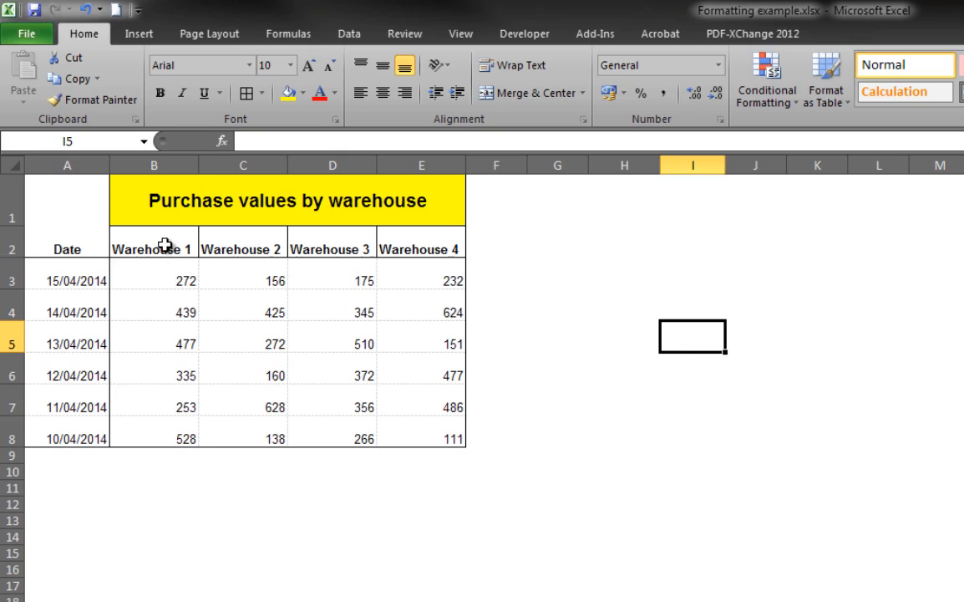
drag(164, 244, 168, 431)
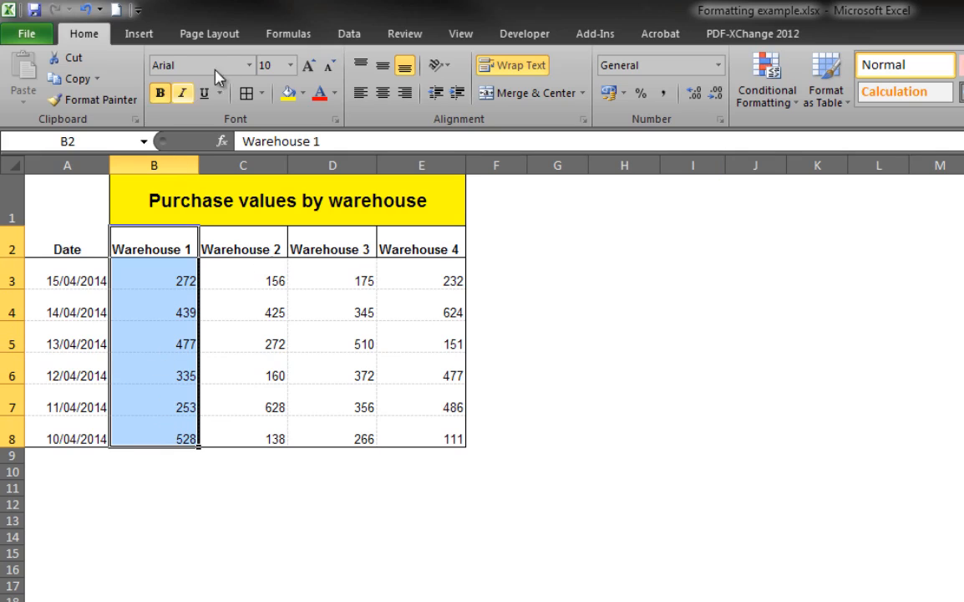
click(303, 94)
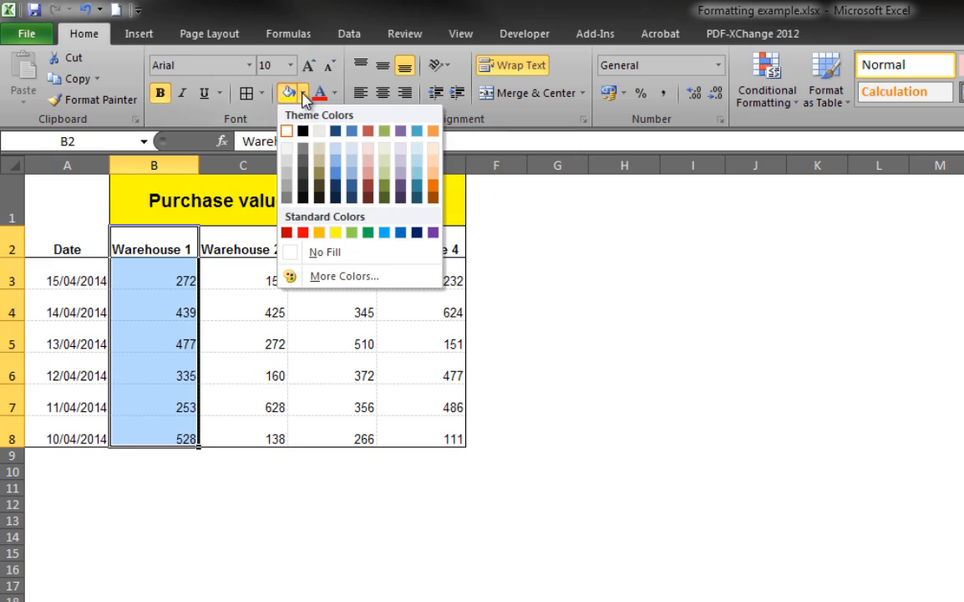
click(287, 150)
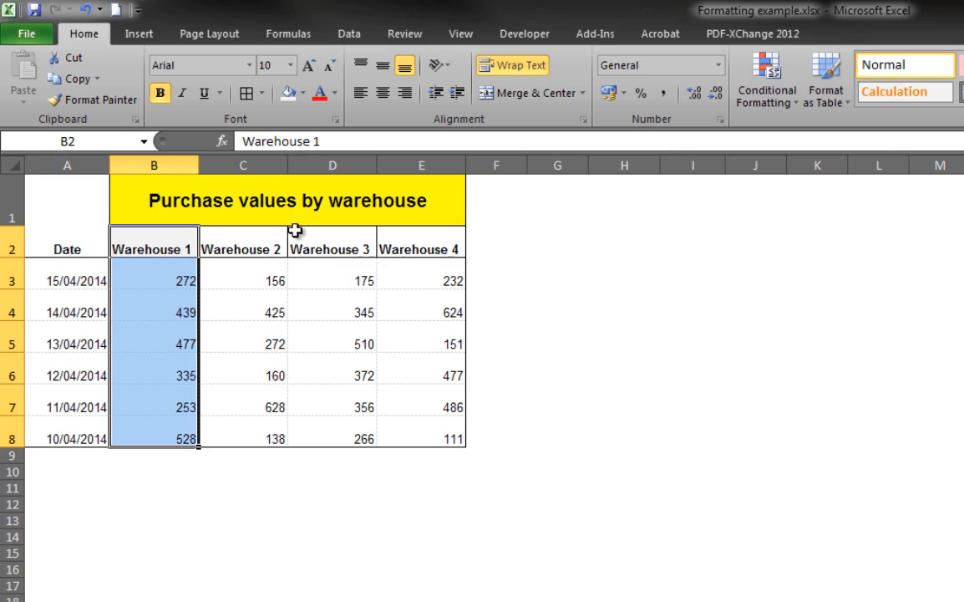
drag(305, 240, 333, 439)
click(356, 539)
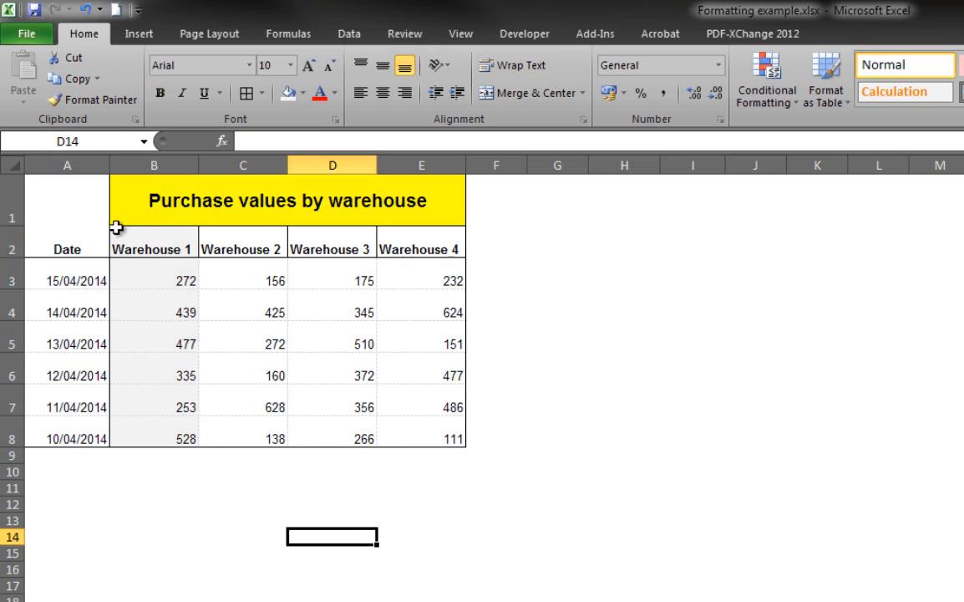
click(154, 237)
drag(153, 236, 155, 282)
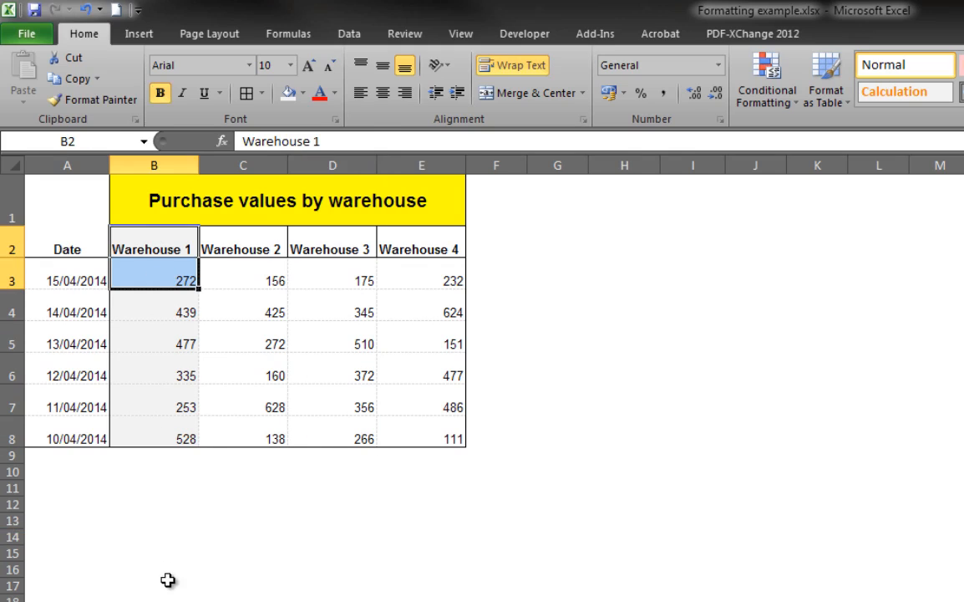
click(168, 583)
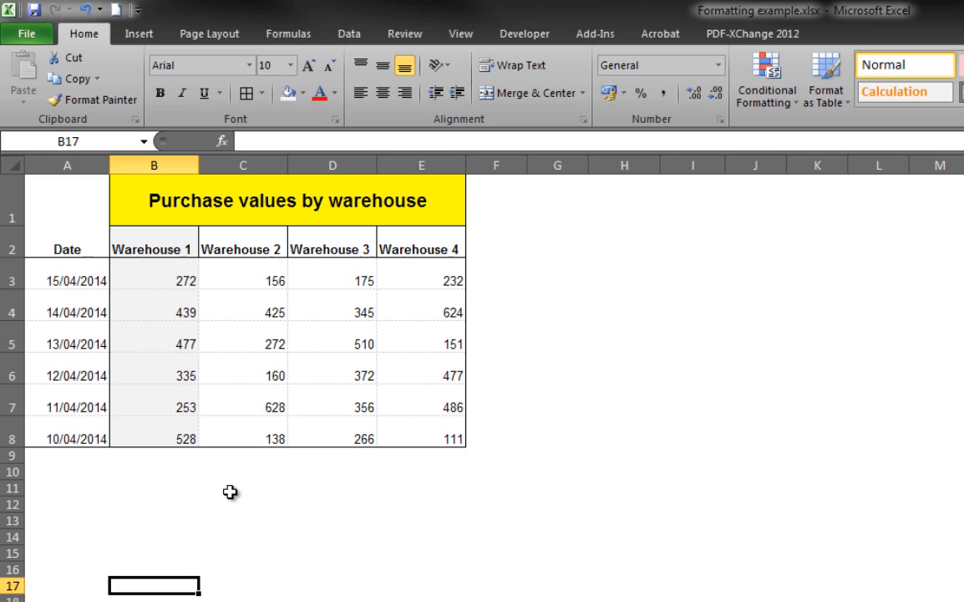
click(232, 533)
Copy the formatting of B2:B8 to the Warehouse 3 column D2:D8 with Format Painter
drag(177, 244, 185, 440)
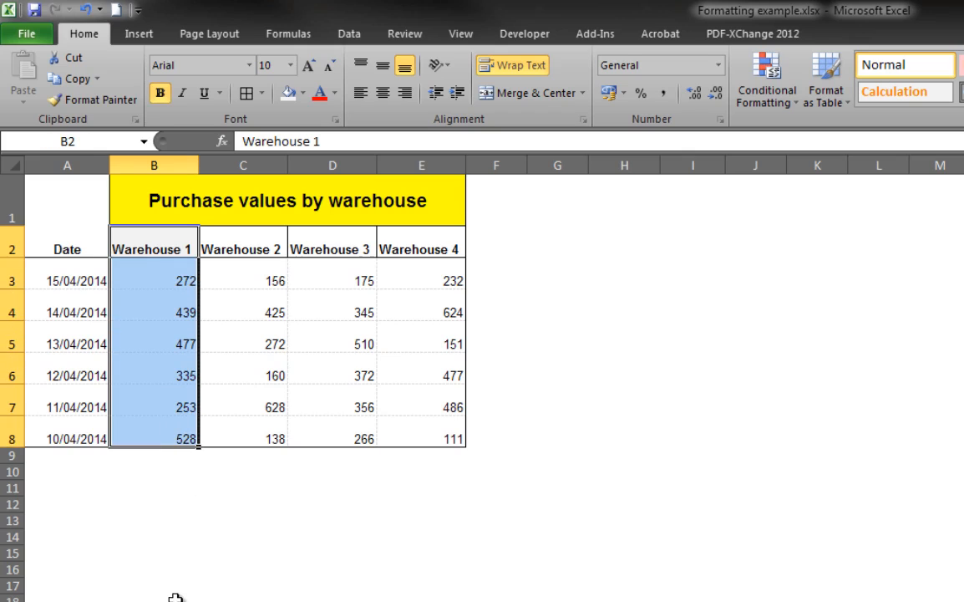
click(87, 101)
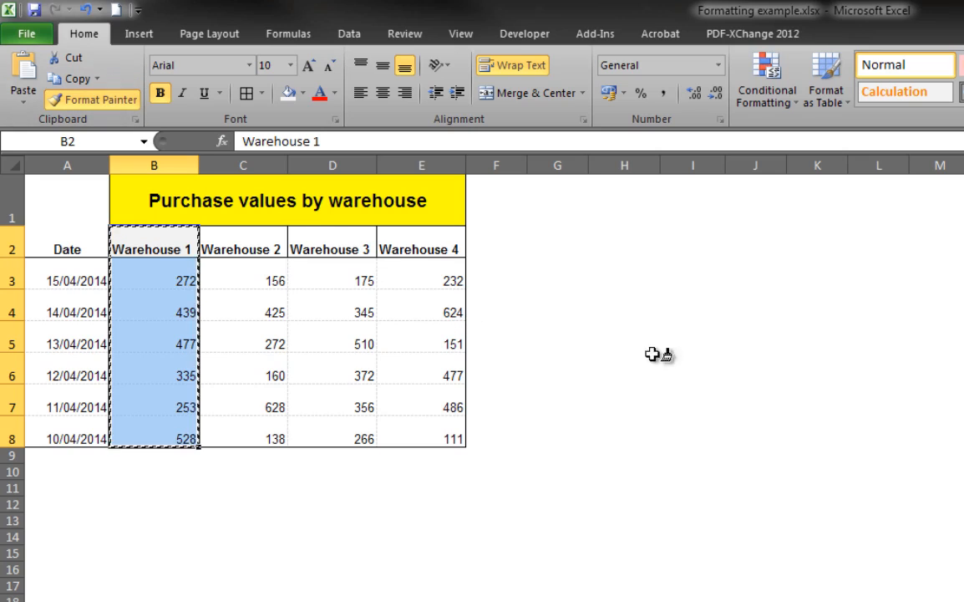
click(344, 245)
click(689, 399)
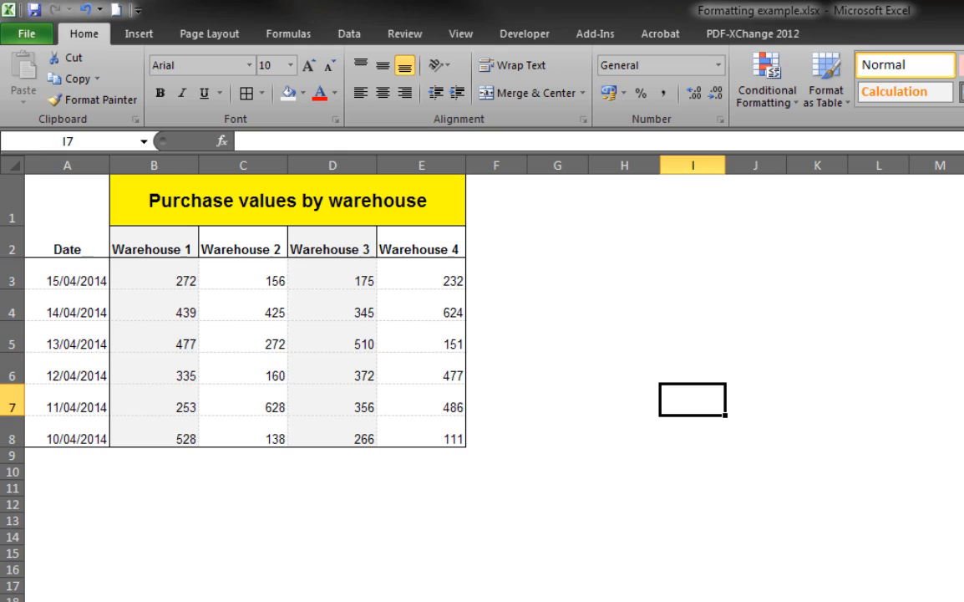
Copy the formatting of B2:B8 to the Warehouse 2 and Warehouse 4 columns using Format Painter in repeat mode
drag(145, 243, 157, 434)
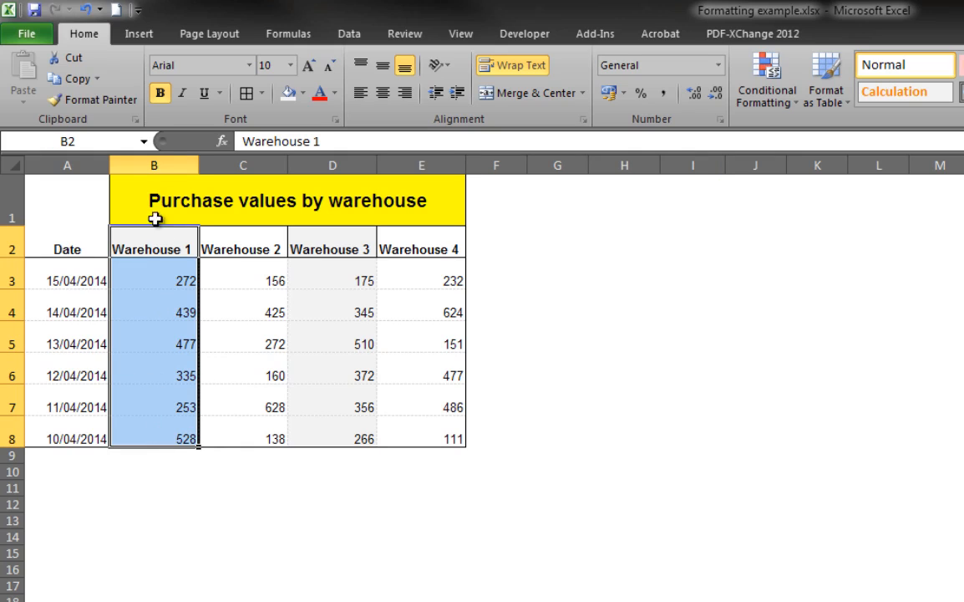
click(100, 106)
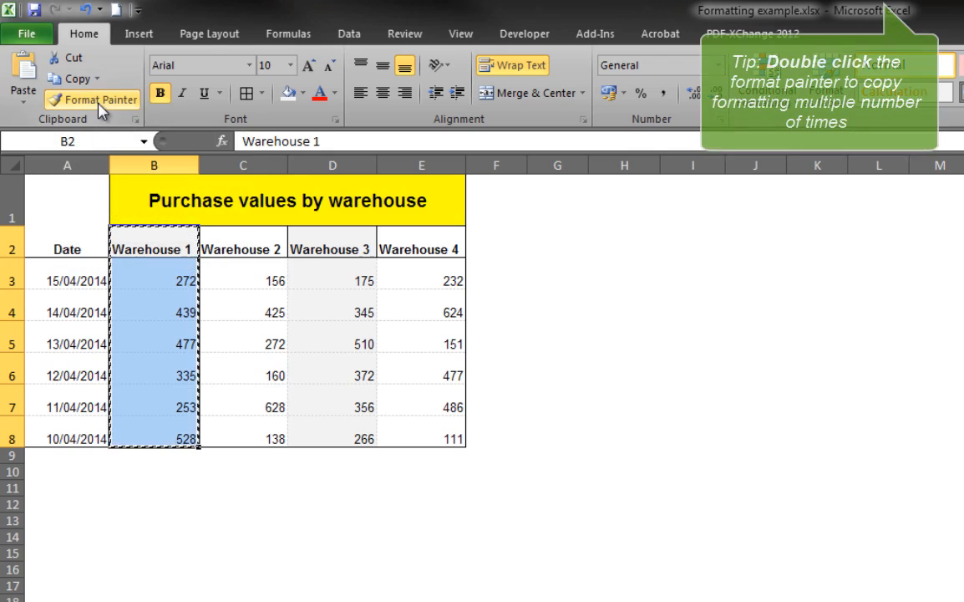
click(244, 247)
click(434, 245)
Paint the same Warehouse 1 formatting onto the empty ranges H2:H8, J2:J8 and L2:L8
click(614, 249)
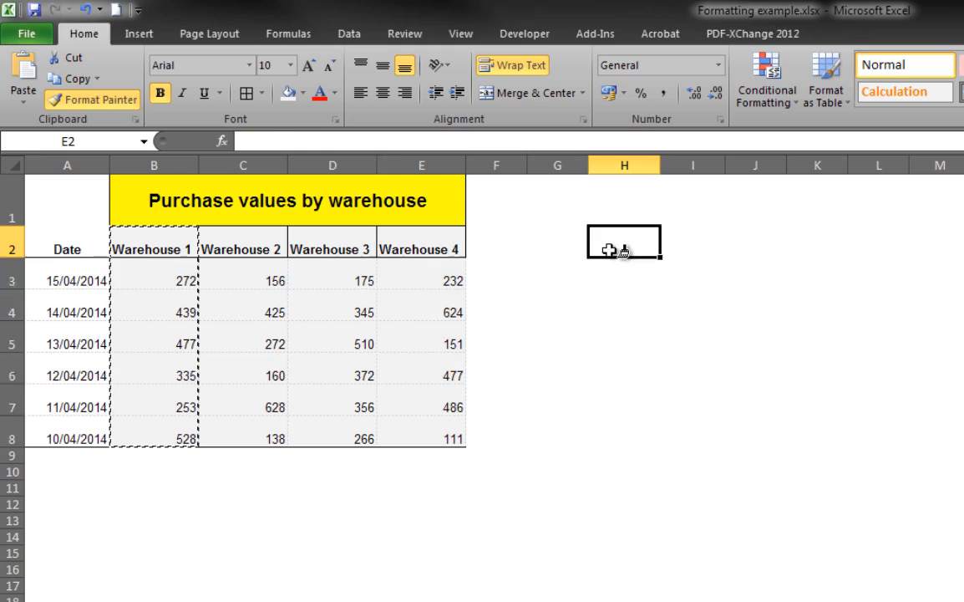
click(756, 242)
click(877, 242)
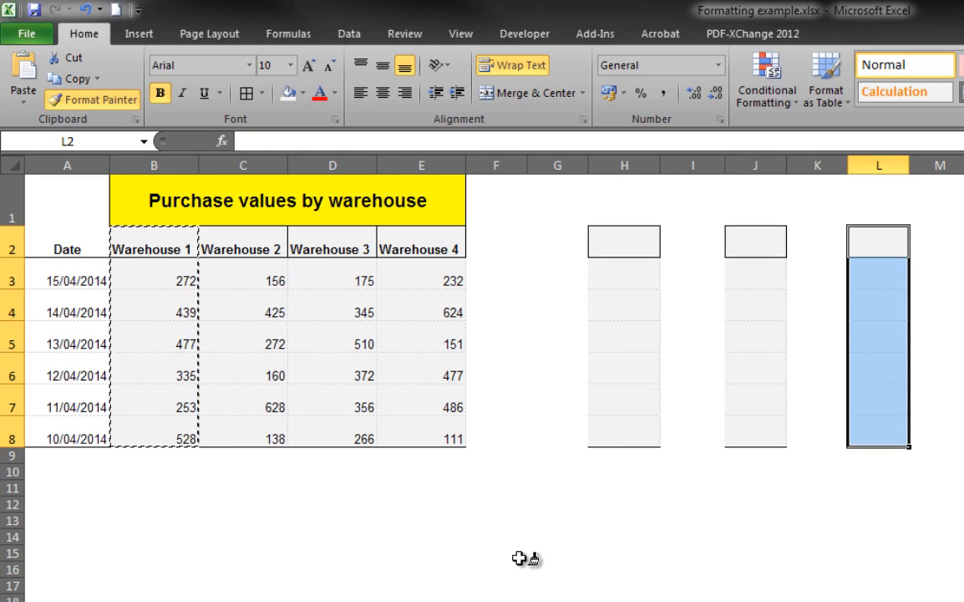
Stop Format Painter and undo the formatting painted onto columns H, J and L
key(Escape)
key(ctrl+z)
key(ctrl+z)
key(ctrl+z)
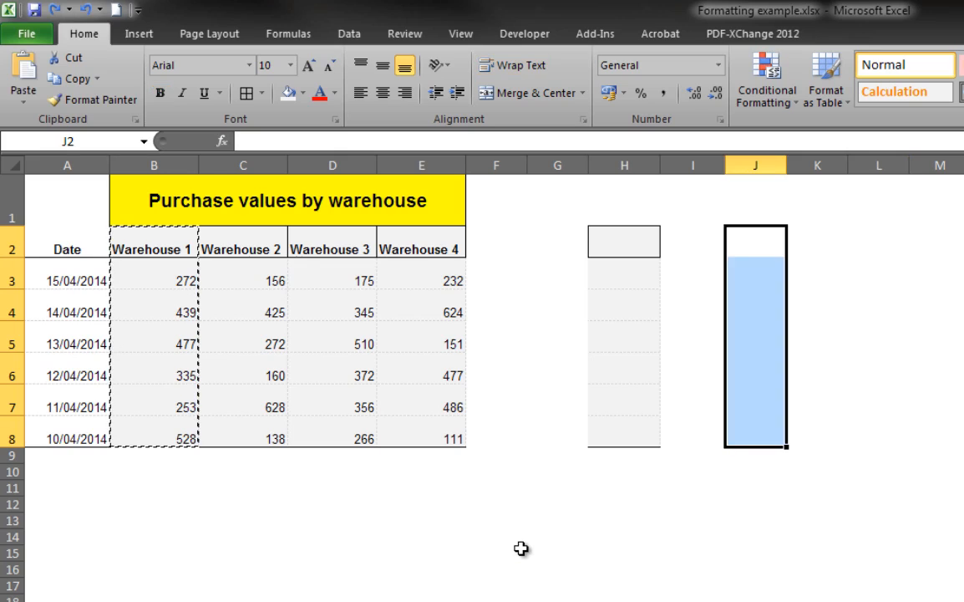
click(468, 553)
key(Escape)
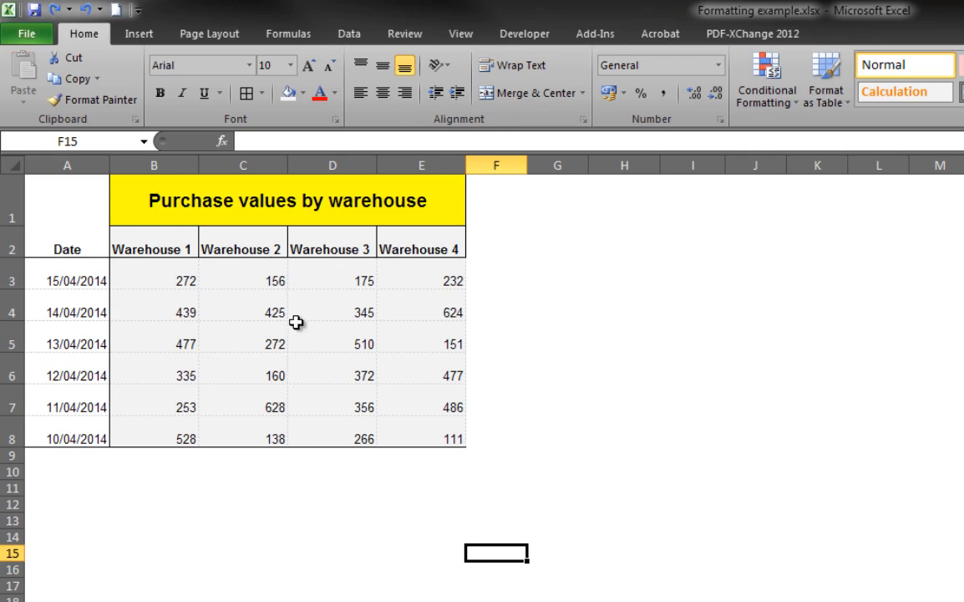
Add a solid right border to the Warehouse 4 column E2:E8
drag(447, 244, 452, 436)
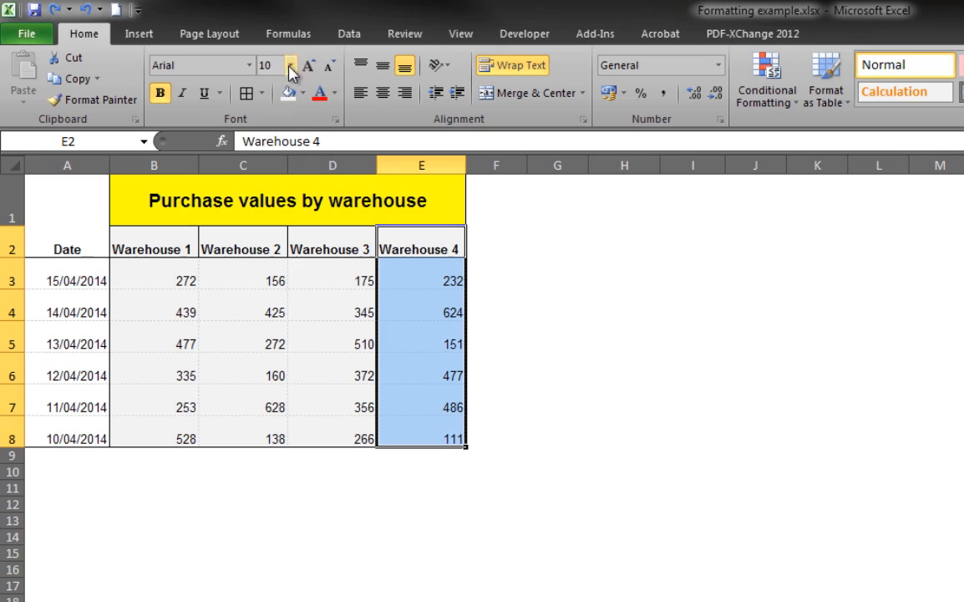
click(260, 92)
click(275, 199)
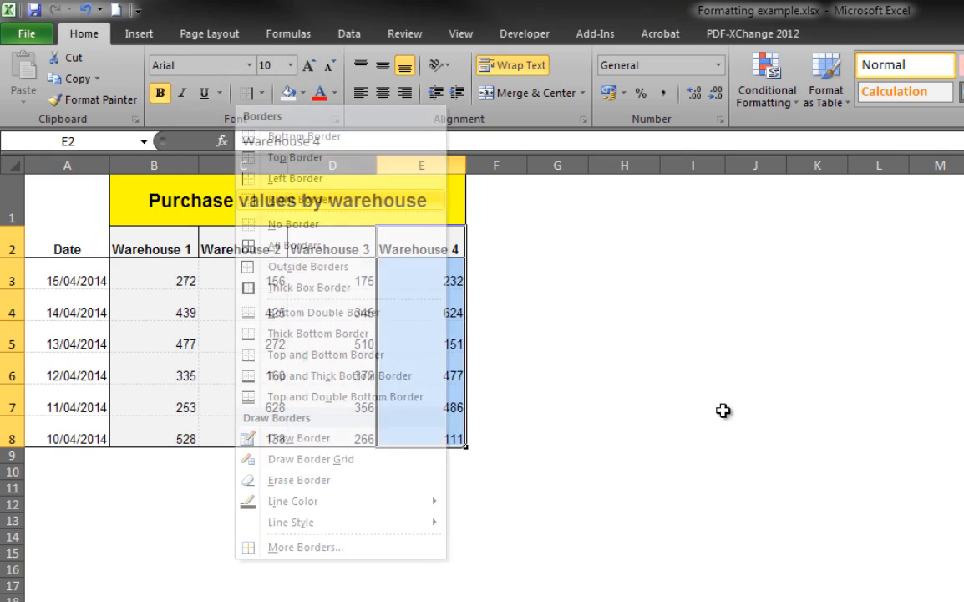
click(697, 433)
click(242, 594)
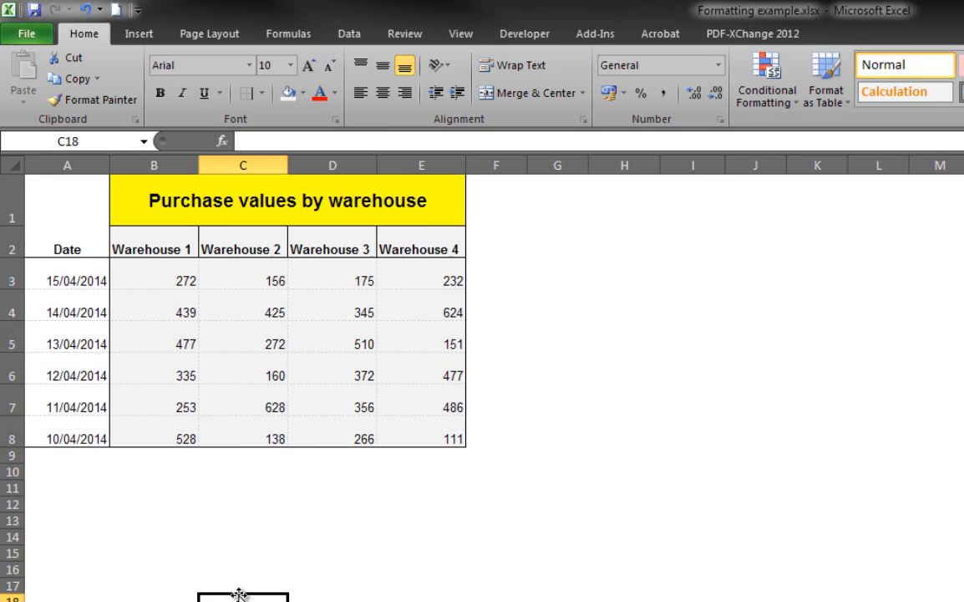